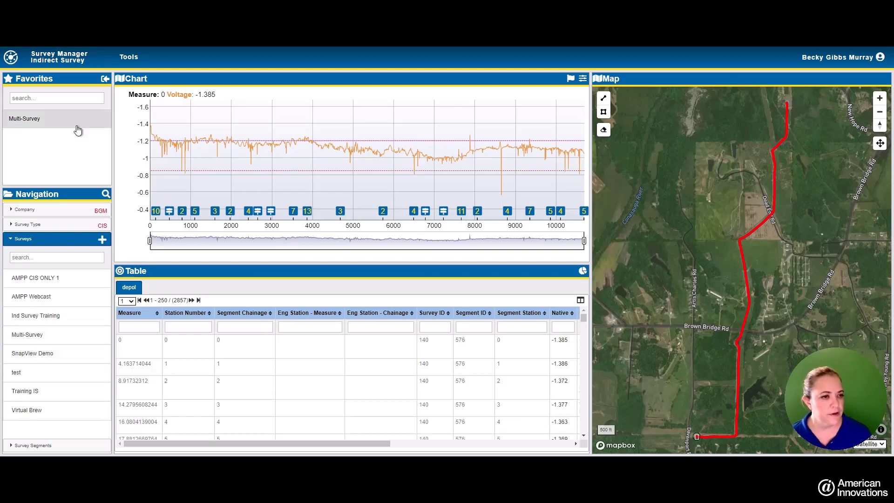
Load the dcvg_cis_overlay.svy segment of the SnapView Demo CIS survey and send it to SnapView as "SnapView Training"
click(66, 356)
click(65, 296)
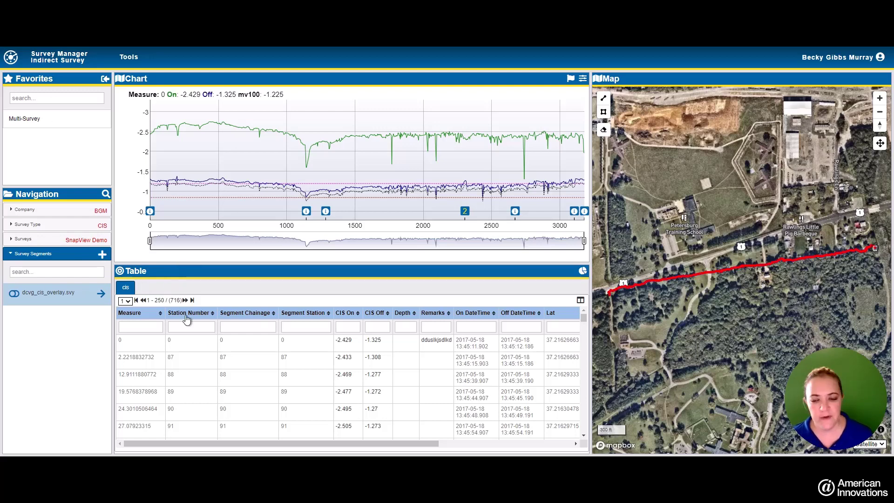
click(583, 272)
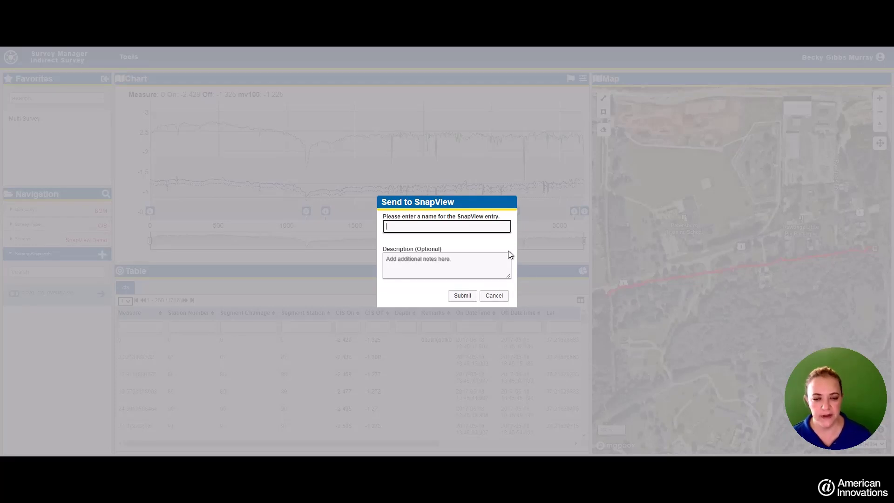
text(SnapView )
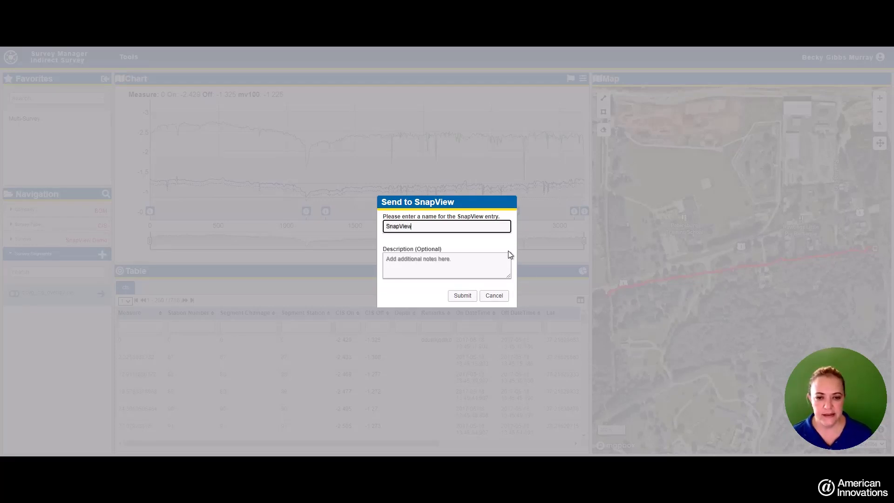
text(Training)
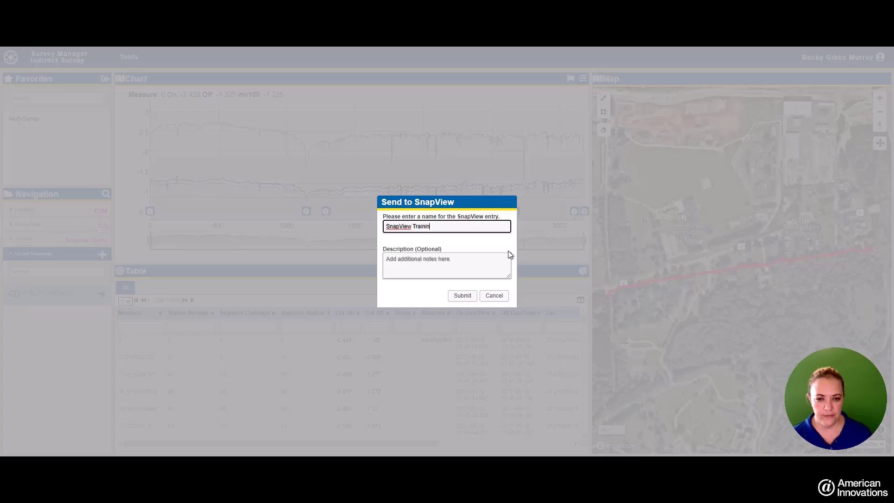
click(469, 297)
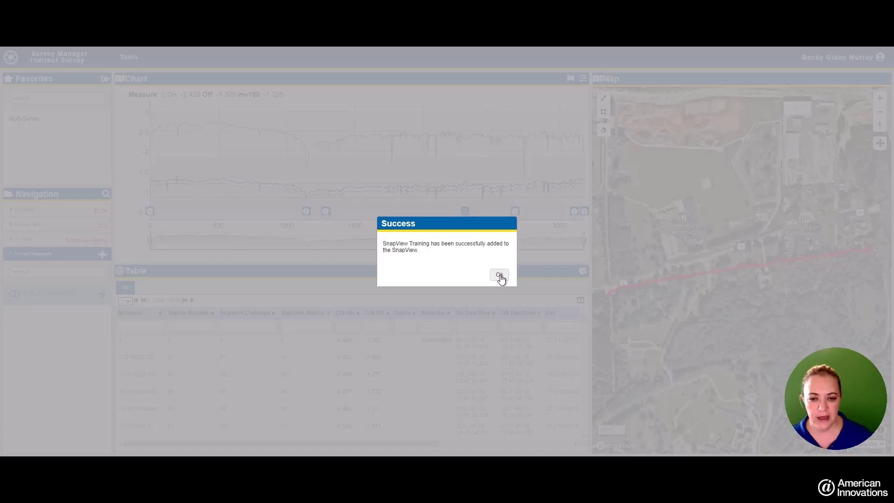
click(500, 278)
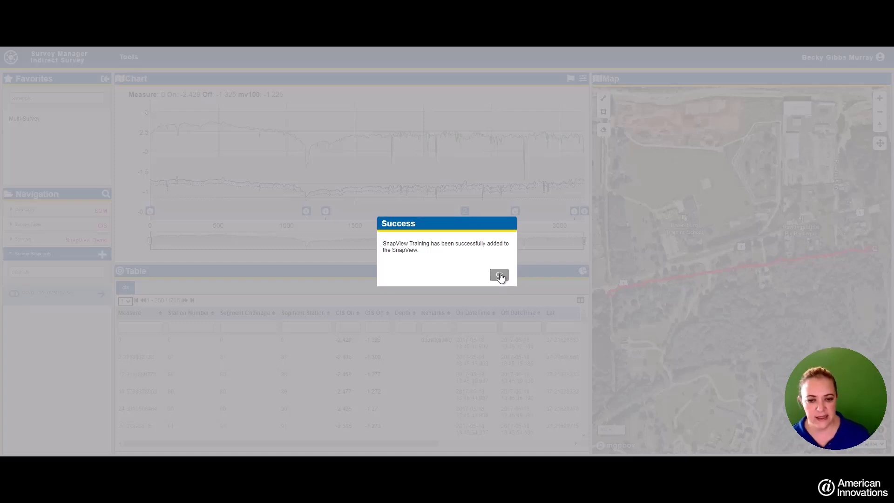
Switch the survey type to DCVG and load the segment of the Overlay survey
click(52, 240)
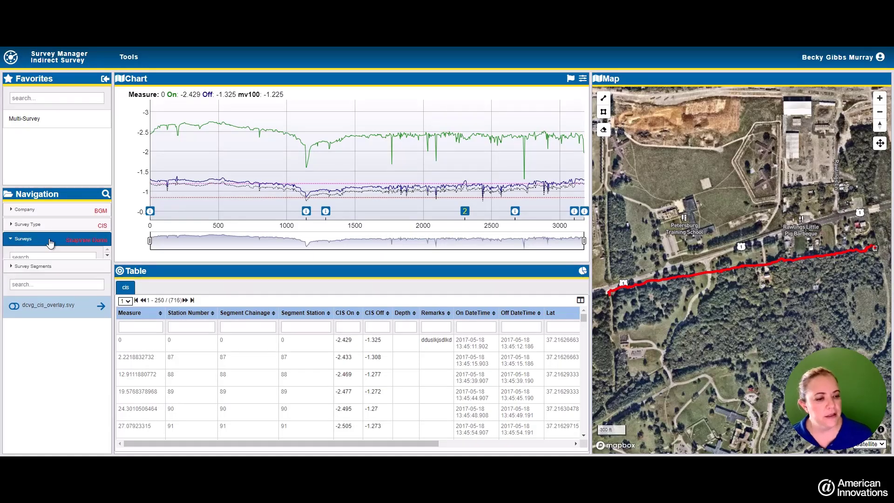
click(50, 226)
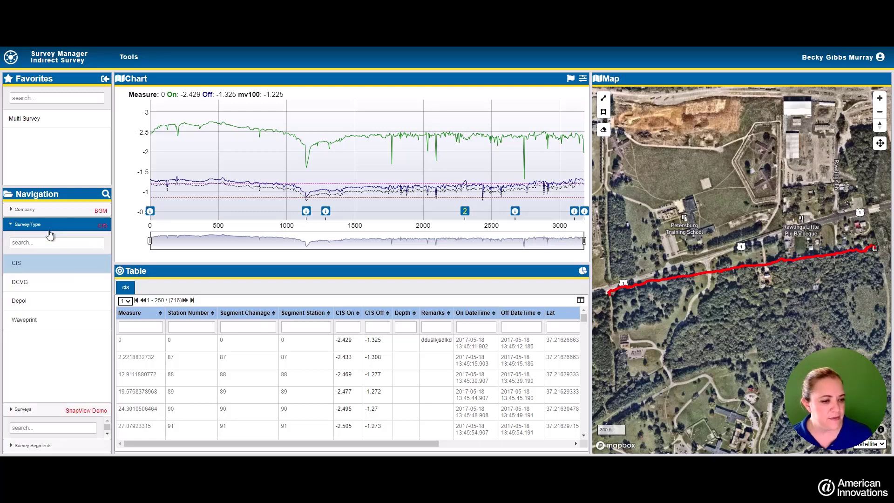
click(49, 280)
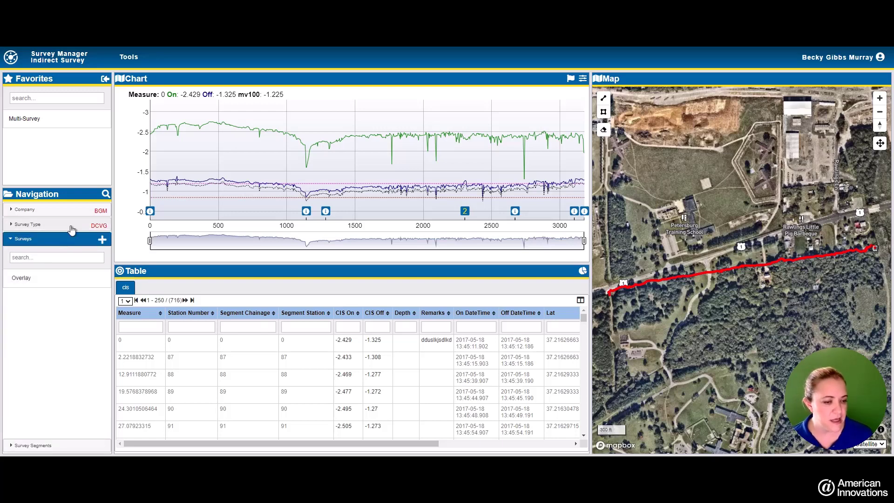
click(73, 284)
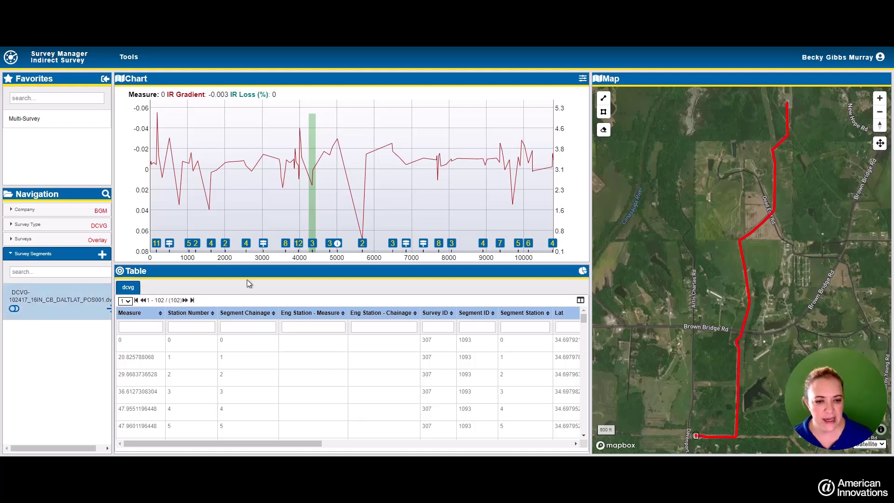
Send the loaded DCVG survey data to SnapView as an entry named "DCVG Snapview"
click(582, 273)
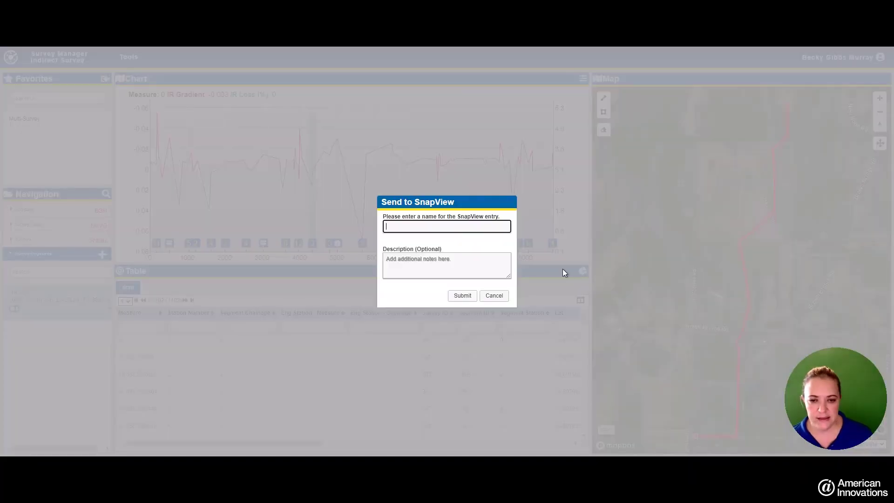
text(D)
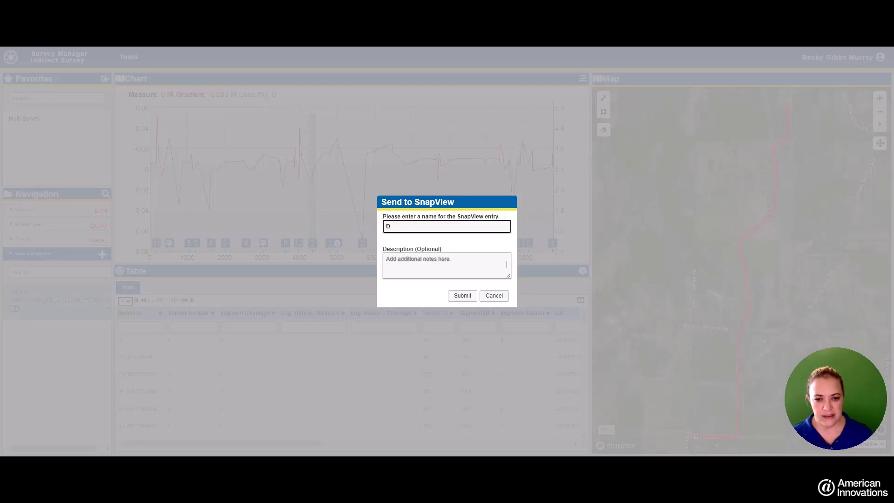
text(CVG Snap)
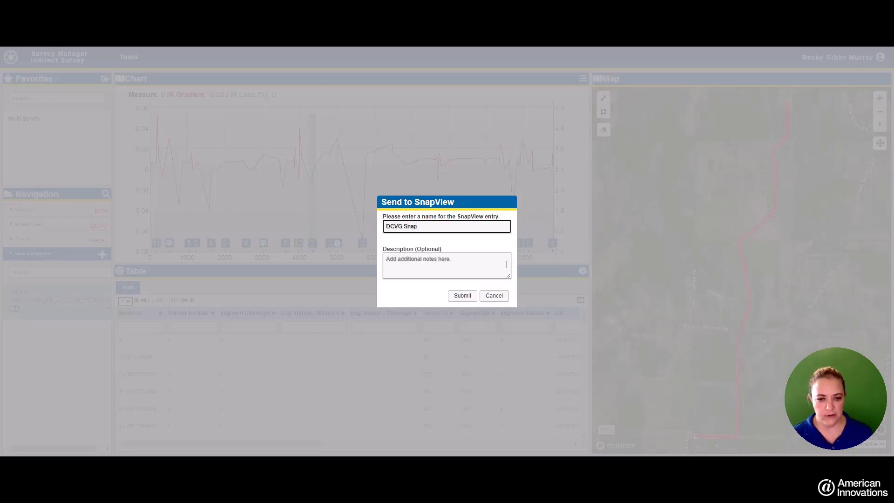
text(view)
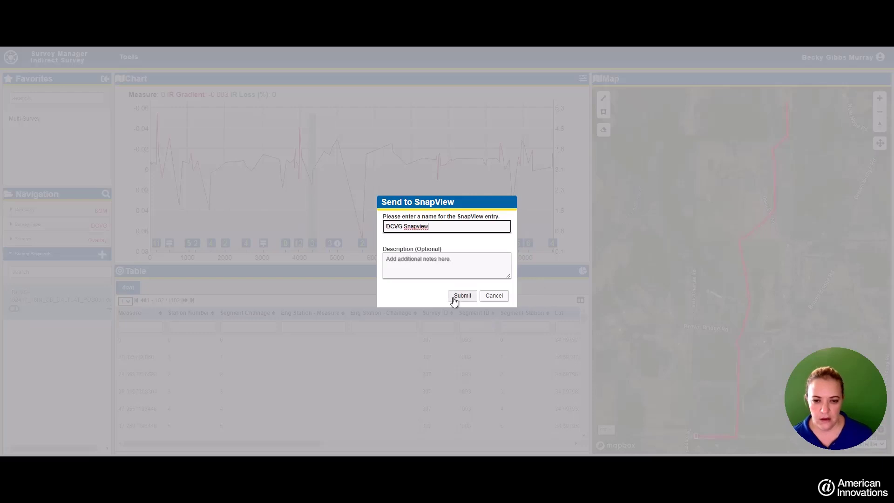
click(456, 296)
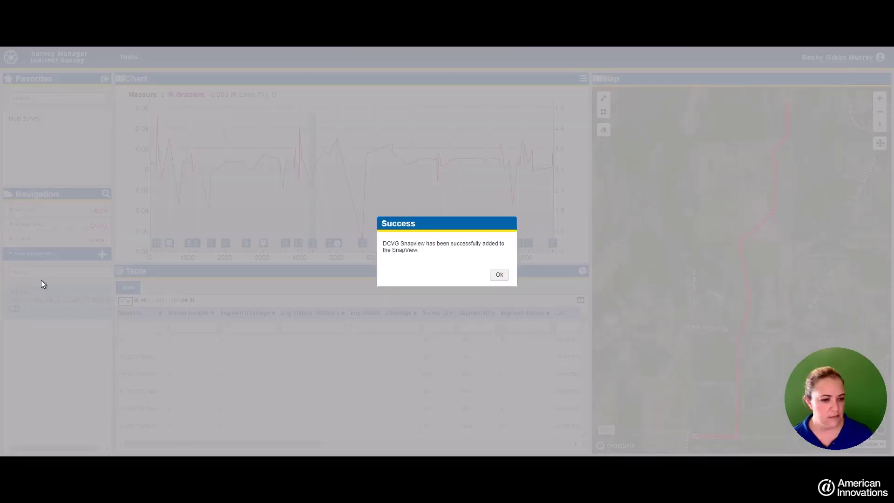
click(499, 275)
Switch the survey type to Depol and load the segment of its Overlay survey
click(59, 230)
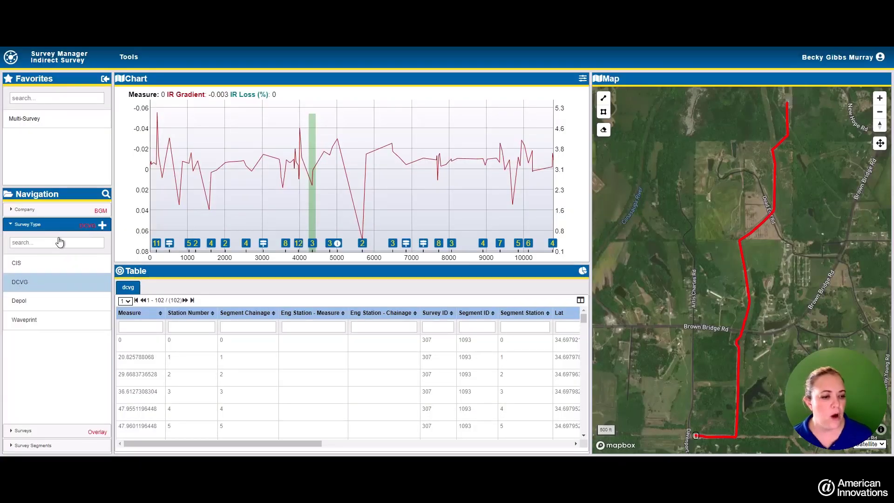
click(41, 303)
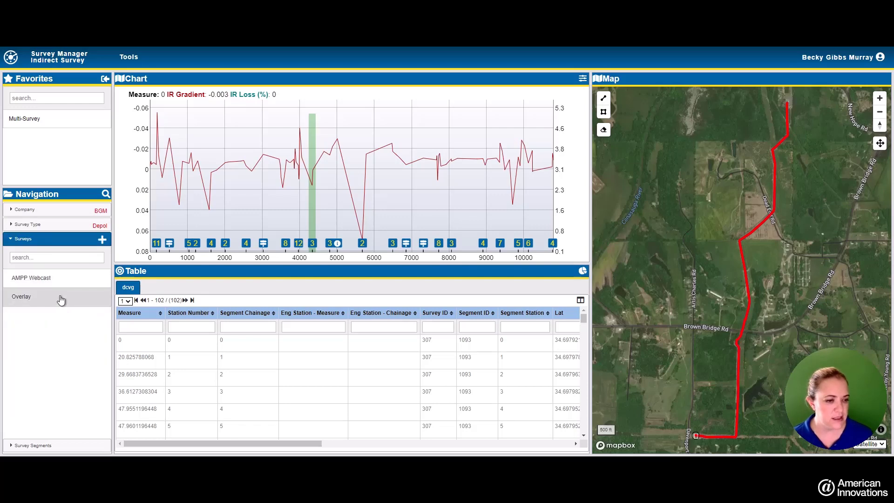
click(63, 301)
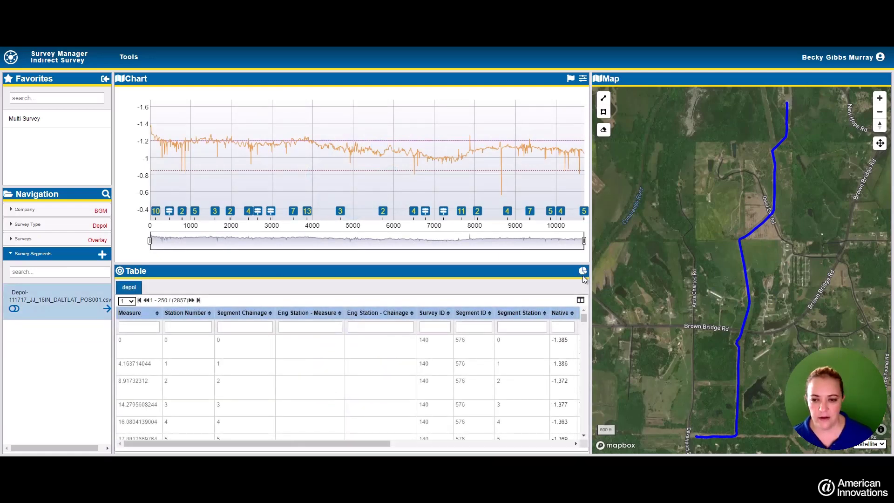
Send the loaded Depol survey data to SnapView as an entry named "Snapview Depol"
click(582, 272)
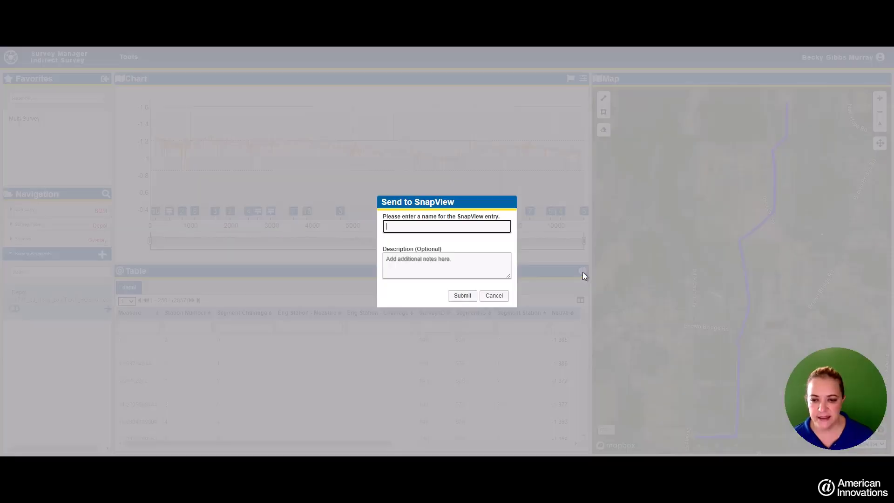
click(474, 228)
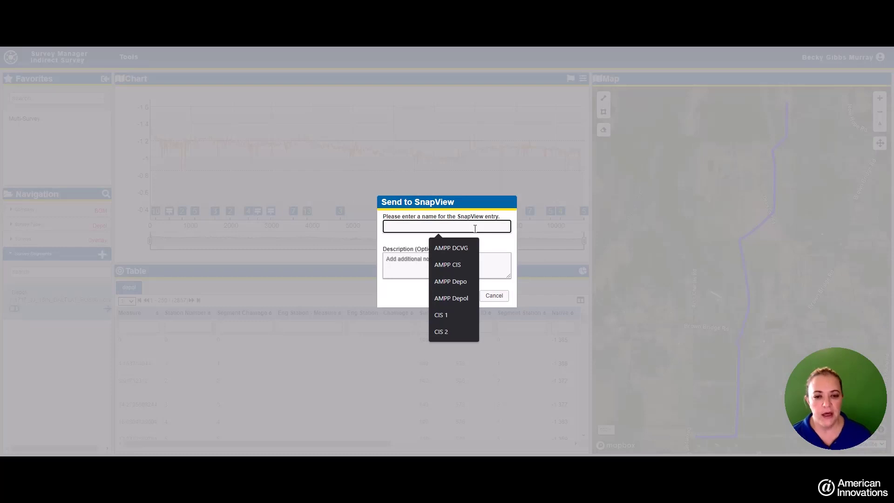
text(Snapview De)
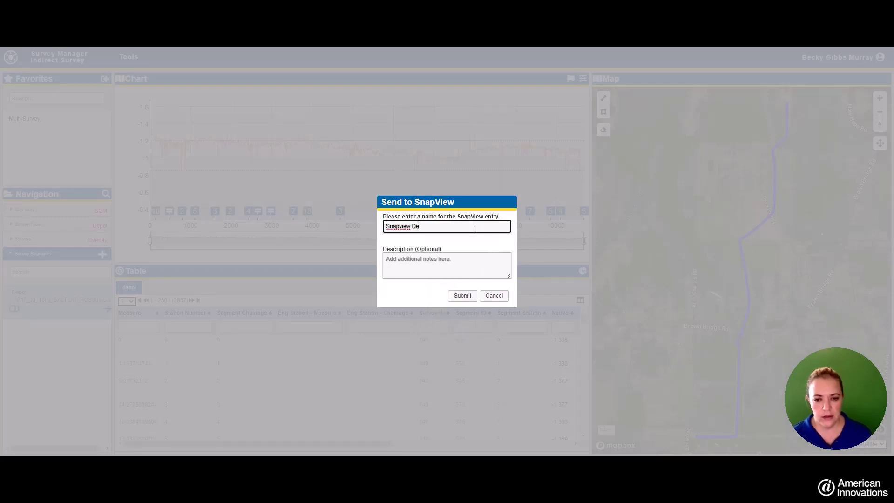
text(pot)
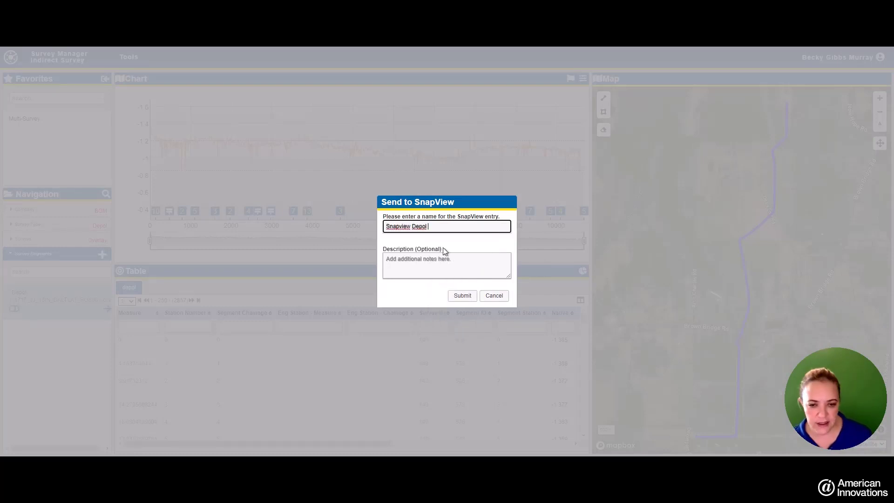
click(462, 295)
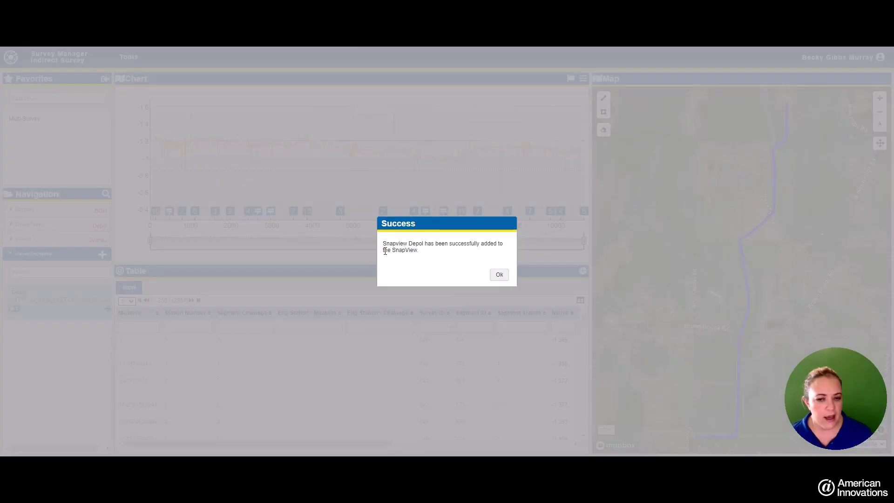
click(499, 274)
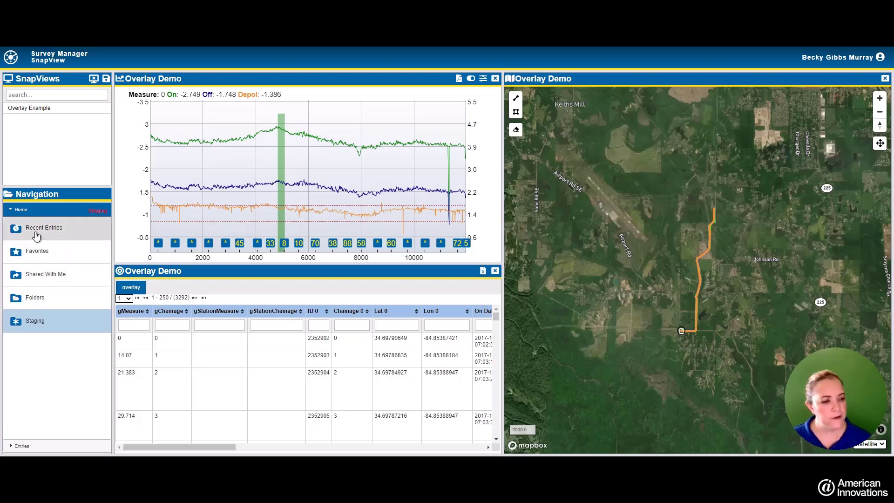
Look through the SnapView entries listed under Recent Entries and Shared With Me
click(66, 230)
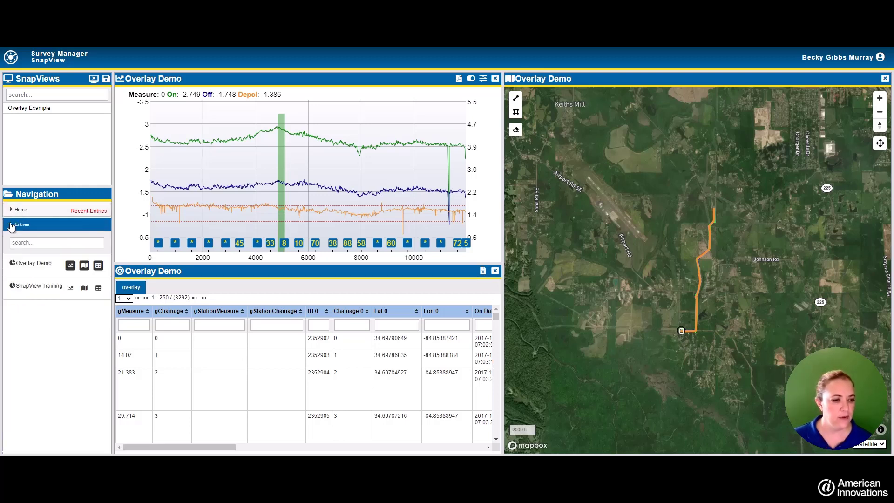
click(13, 223)
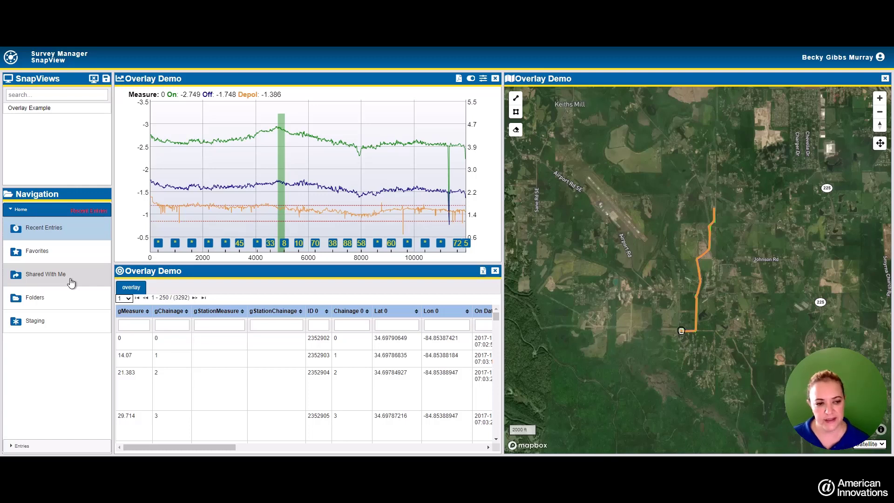
click(44, 276)
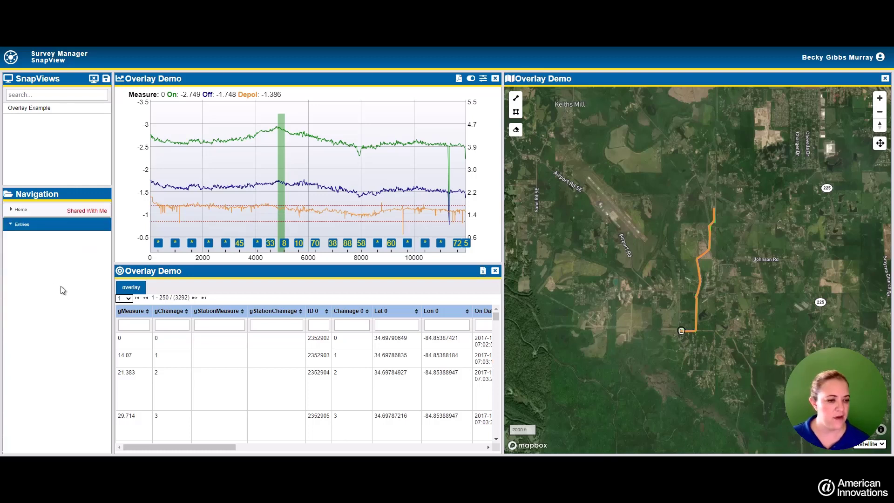
Show the SnapView folders and view the form for adding a new folder without creating one
click(36, 211)
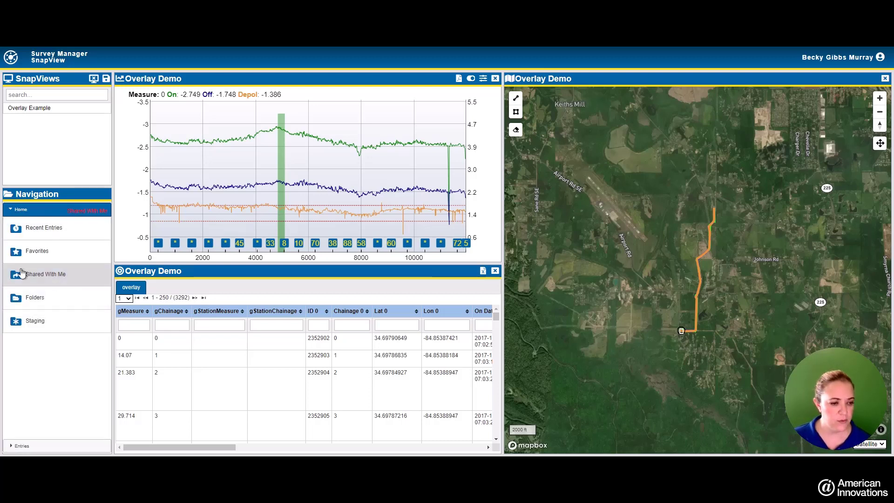
click(35, 301)
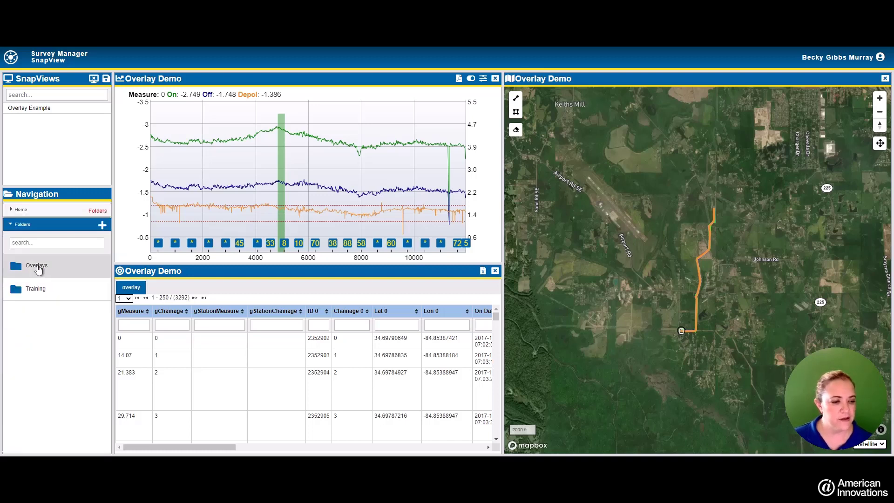
click(103, 226)
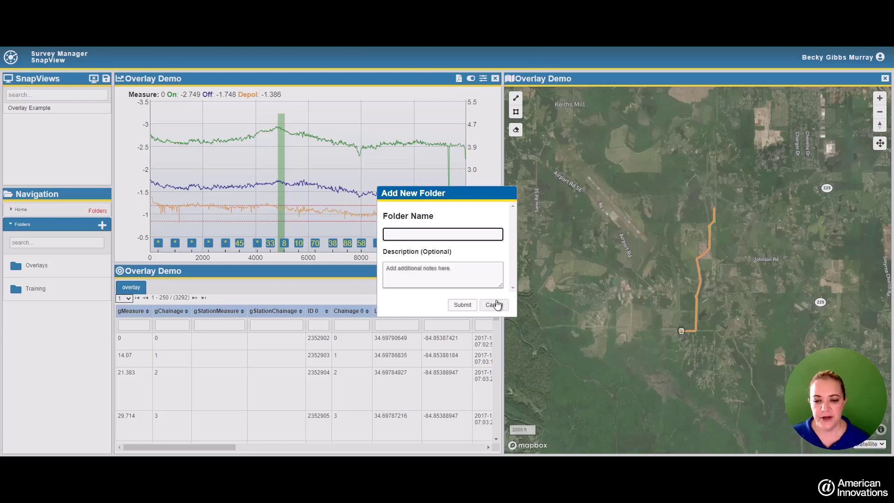
click(494, 306)
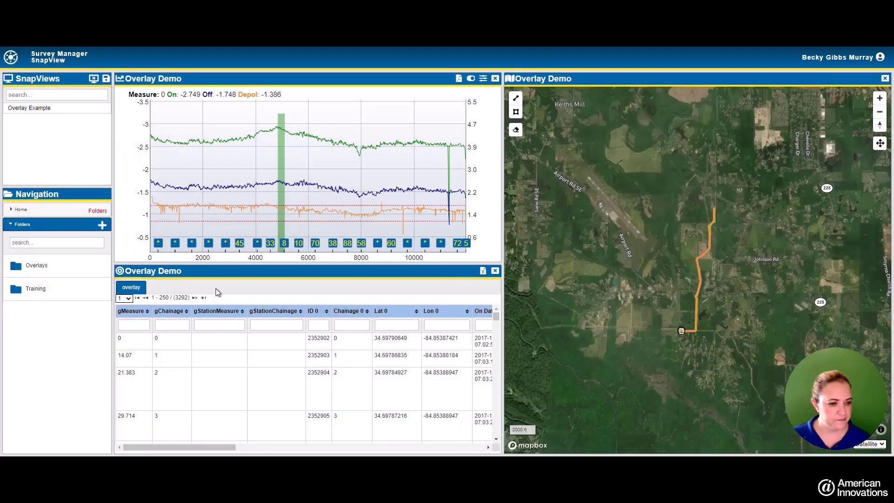
Display the SnapView entries held in Staging
click(18, 211)
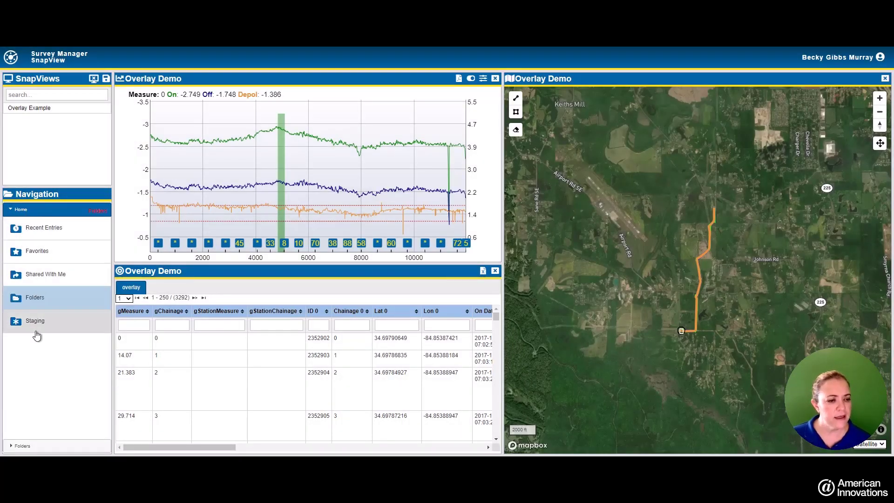
click(36, 322)
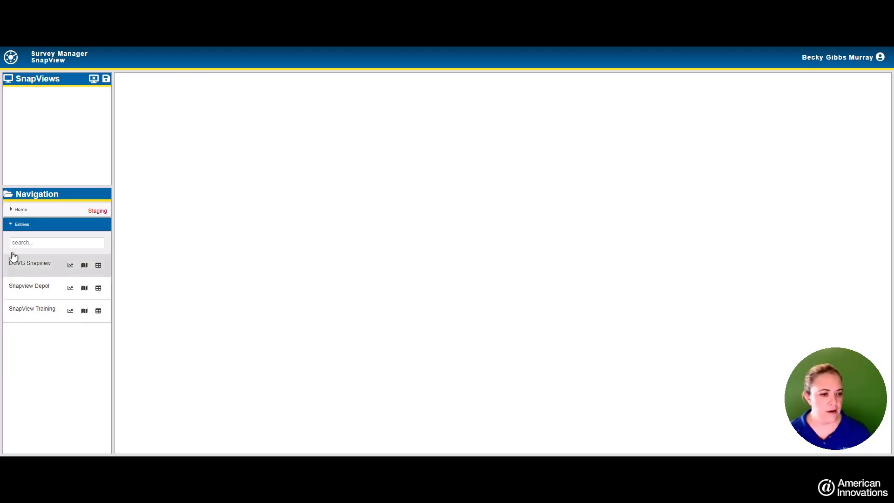
click(25, 214)
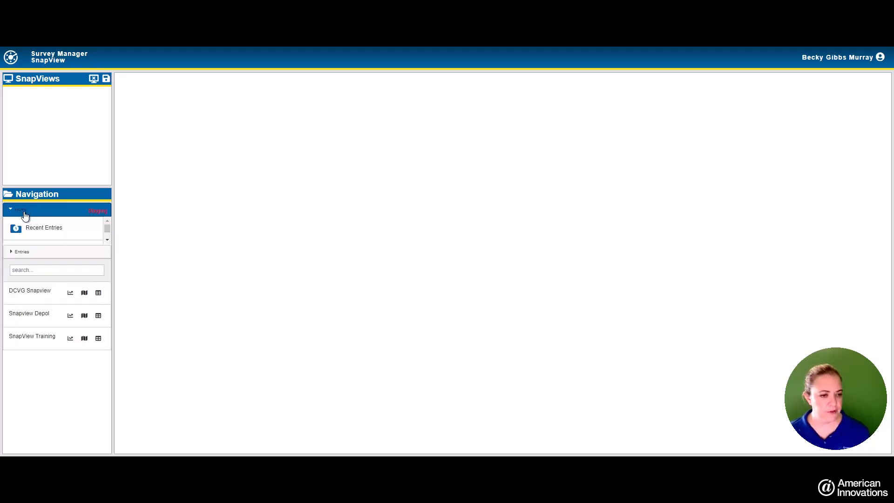
click(33, 326)
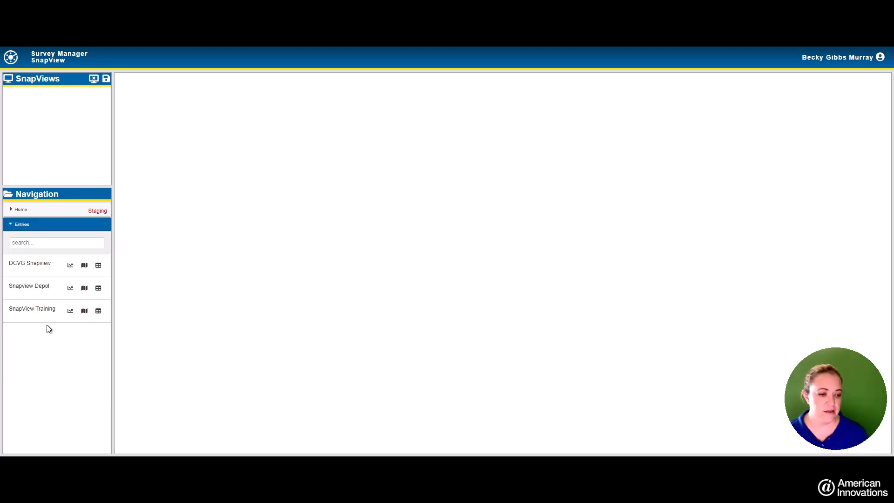
From the SnapView Training entry's graph, create an overlay named "SnapView Training" from DCVG Snapview and Snapview Depol with a 60-foot buffer, and close the graph
click(70, 311)
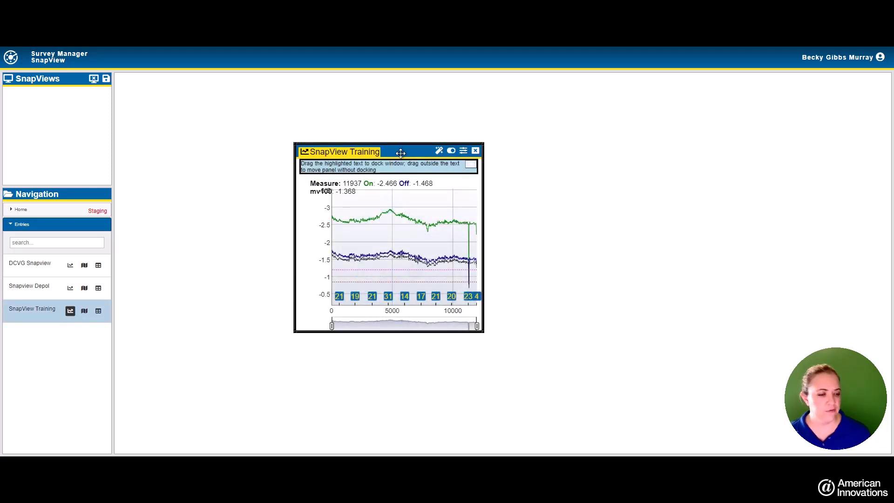
click(71, 311)
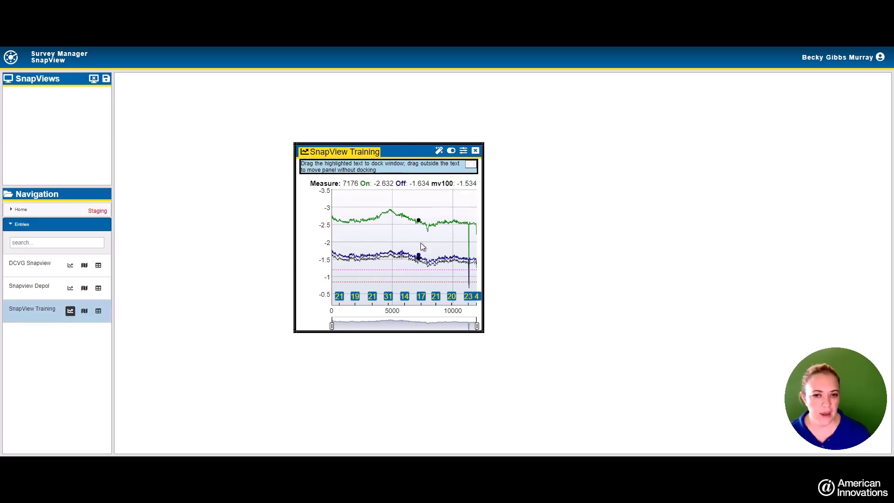
click(438, 152)
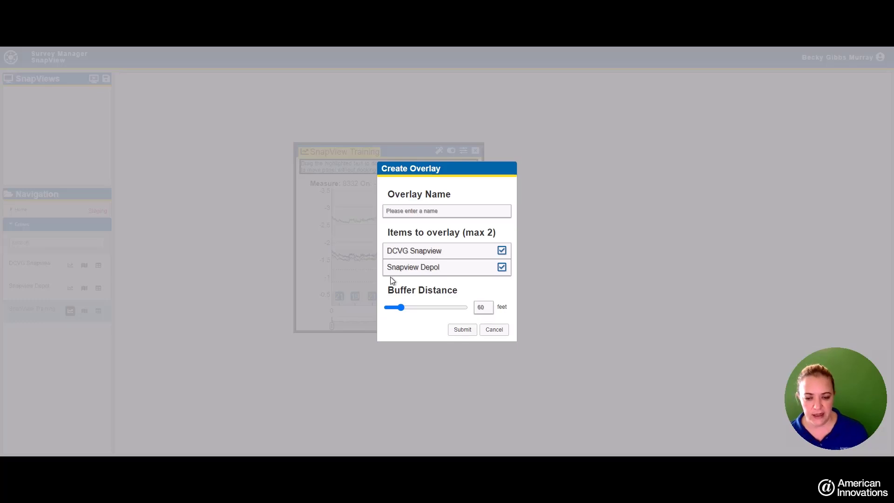
drag(400, 308, 403, 310)
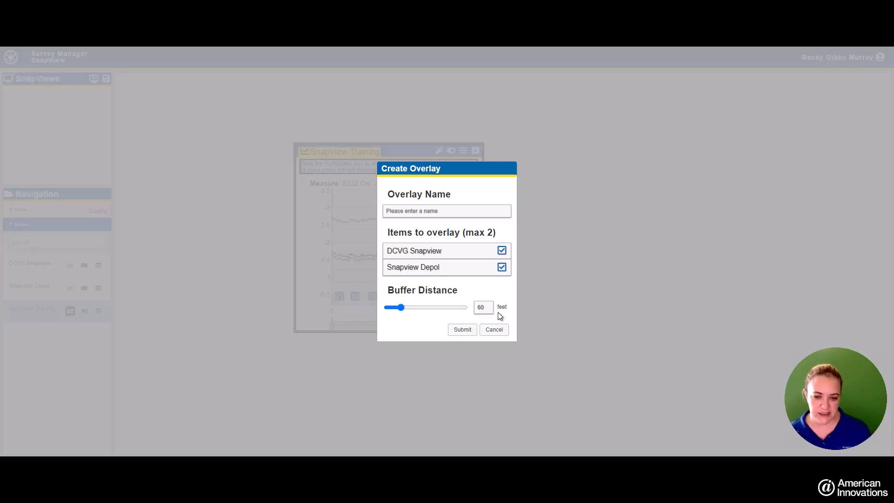
click(448, 210)
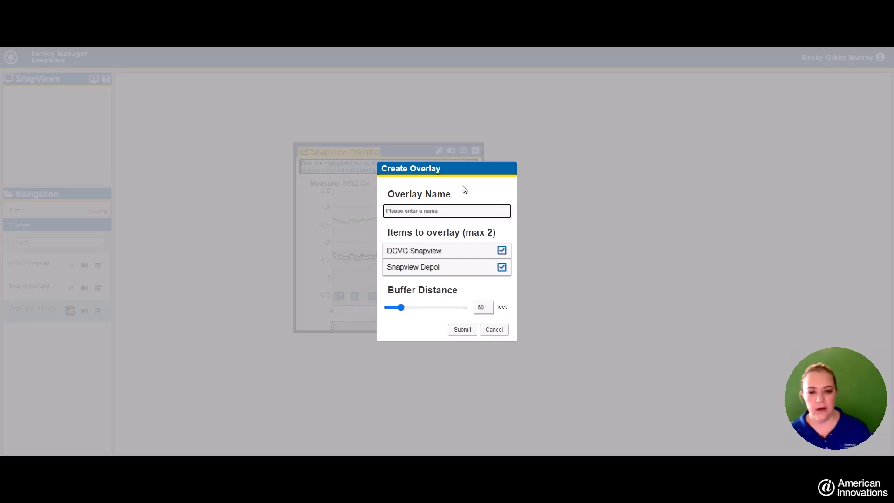
text(SnapView )
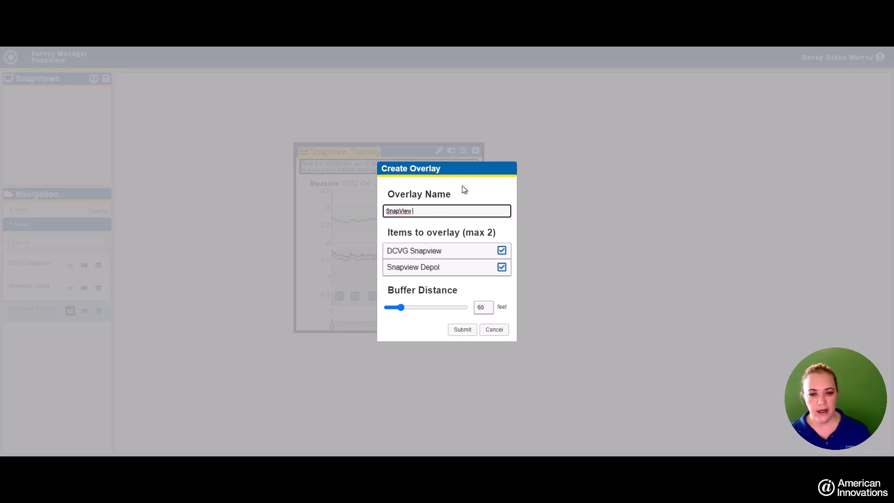
text(Teraining)
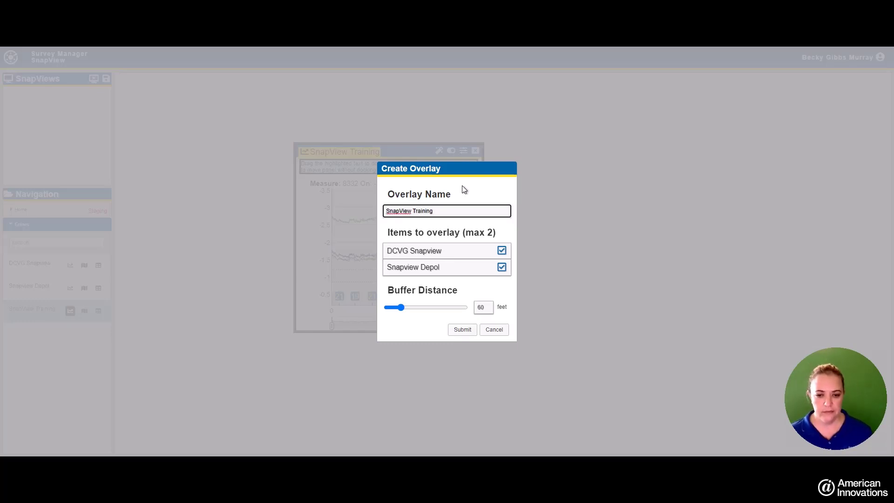
click(454, 332)
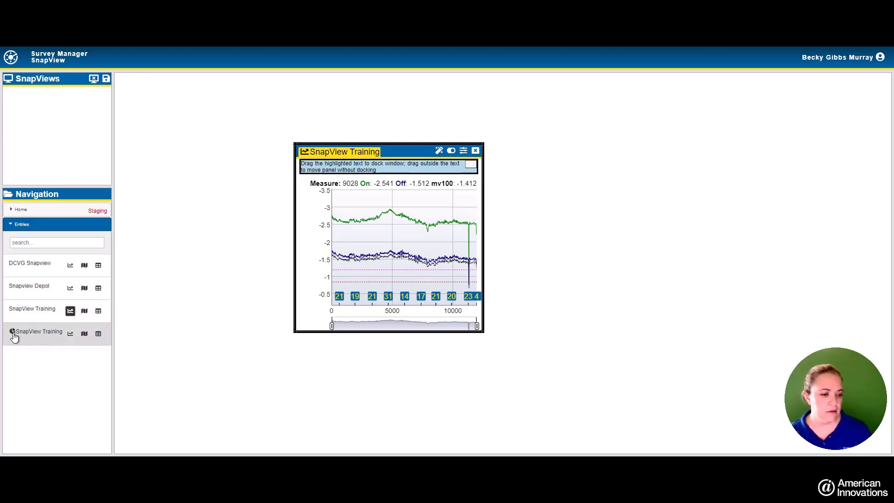
click(474, 151)
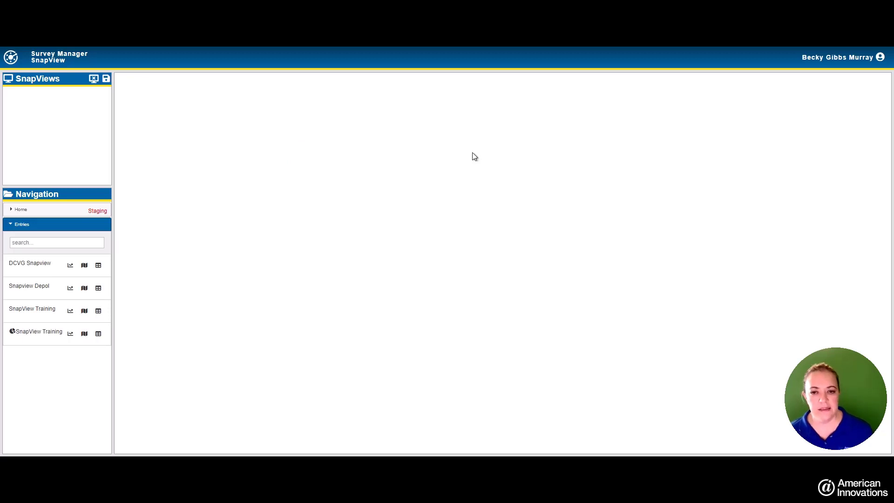
Delete the DCVG Snapview, Snapview Depol and original SnapView Training entries, keeping only the overlay entry
right_click(43, 263)
click(59, 351)
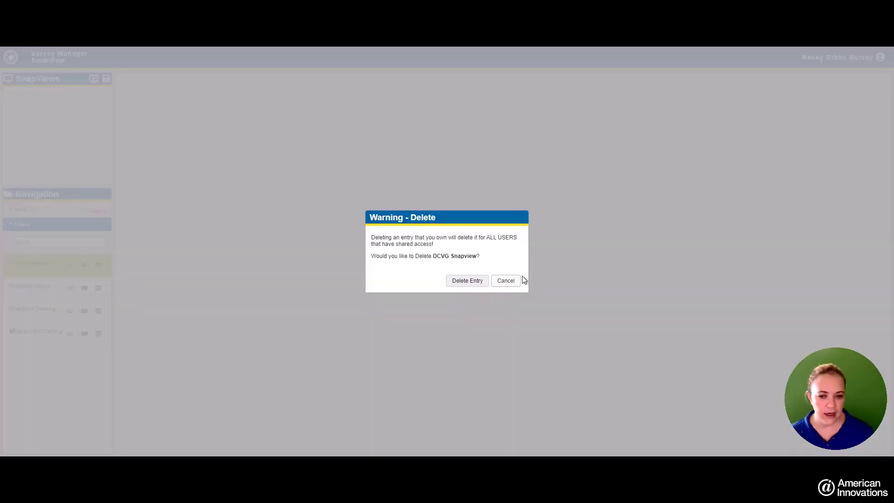
click(464, 282)
right_click(24, 270)
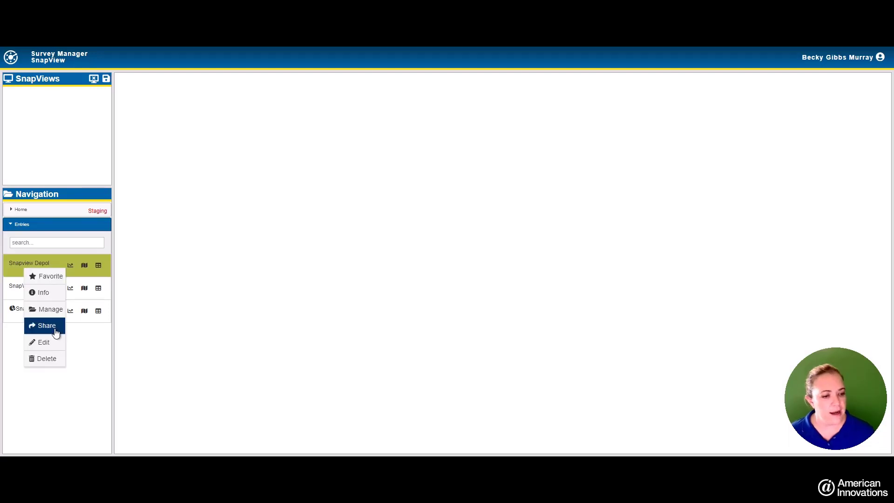
click(47, 358)
click(476, 277)
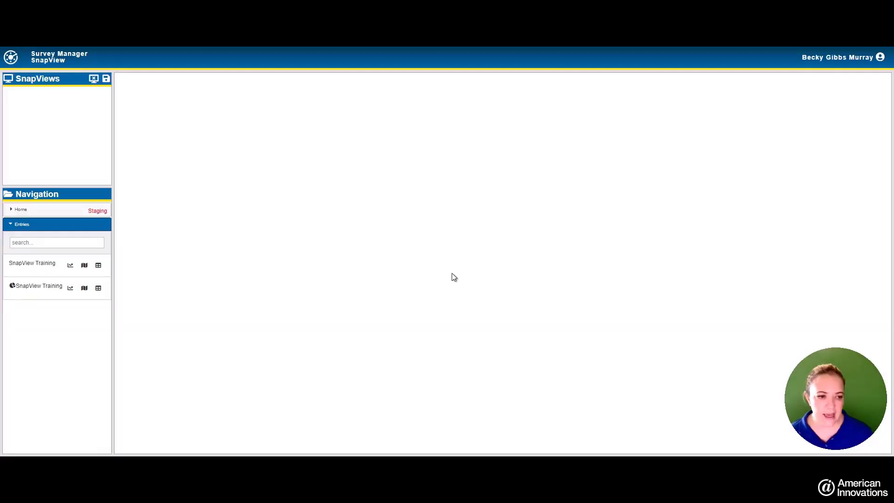
right_click(29, 271)
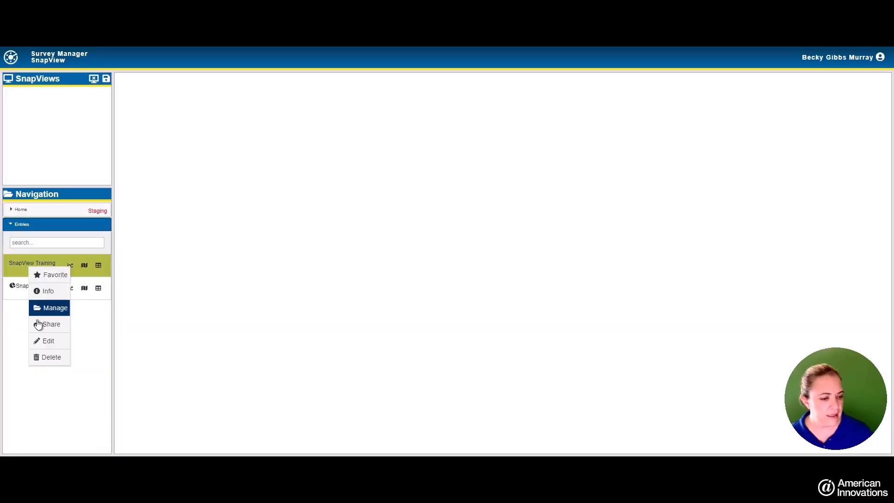
click(48, 356)
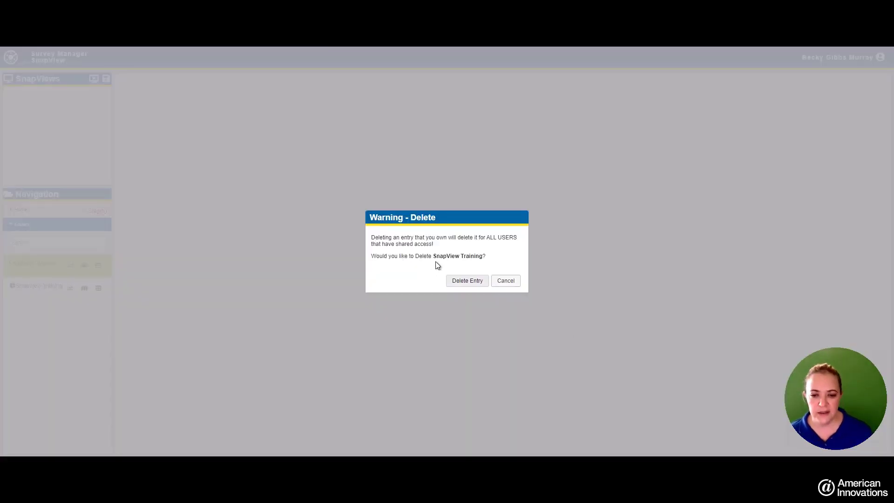
click(462, 279)
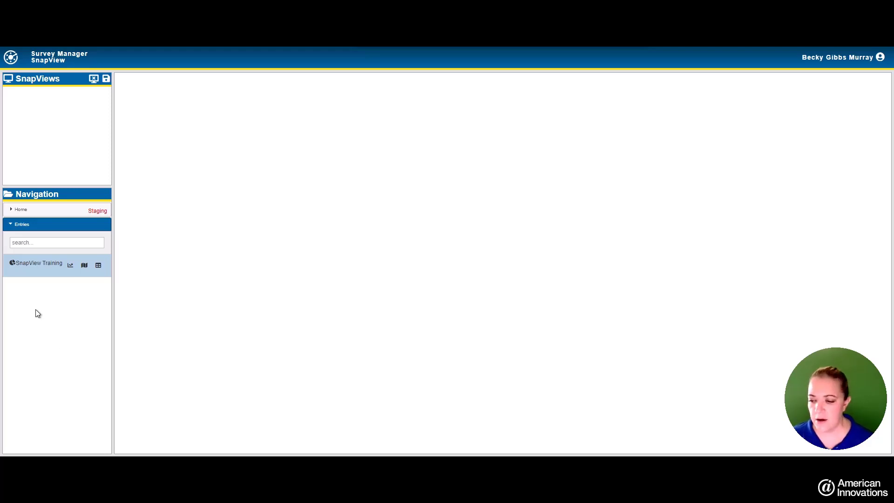
Open the SnapView Training overlay's graph and dock it to fill the workspace
click(68, 264)
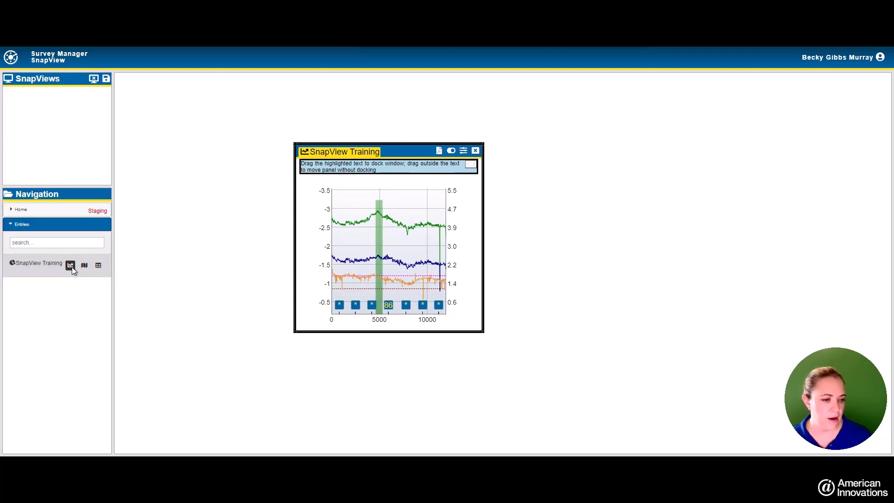
click(327, 153)
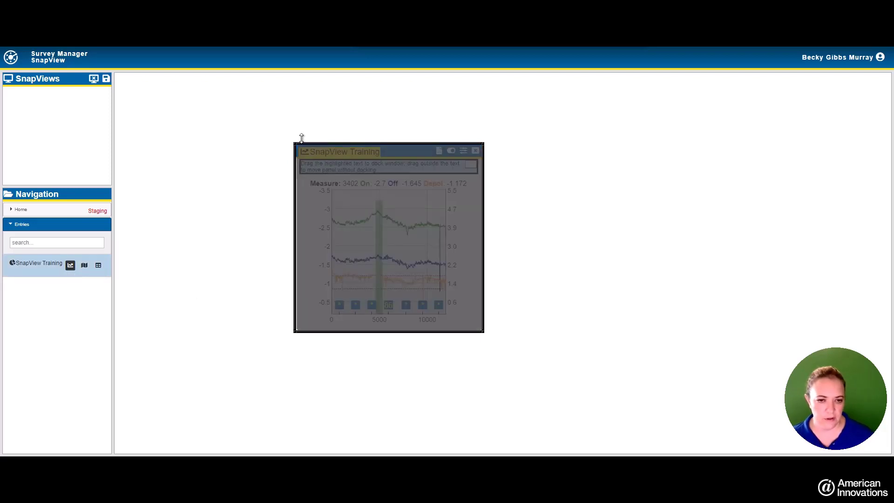
drag(302, 138, 179, 95)
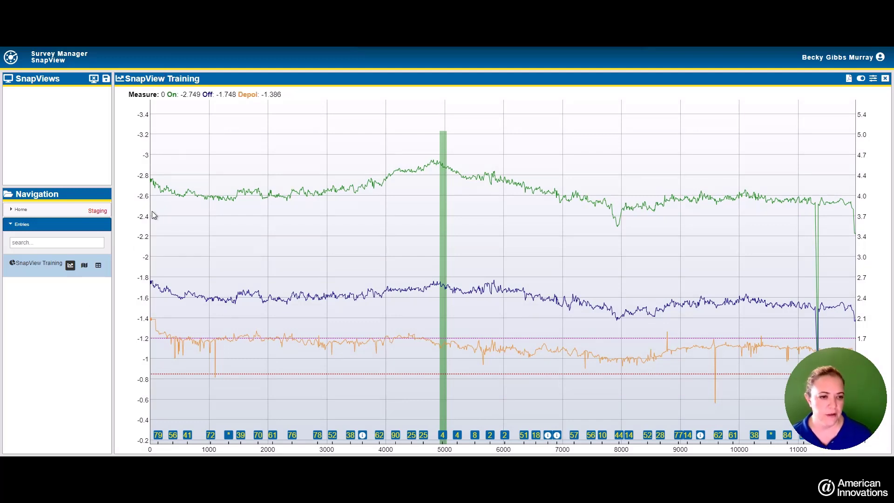
Open the overlay's map and dock it beside the graph, in the right half of the workspace
click(85, 265)
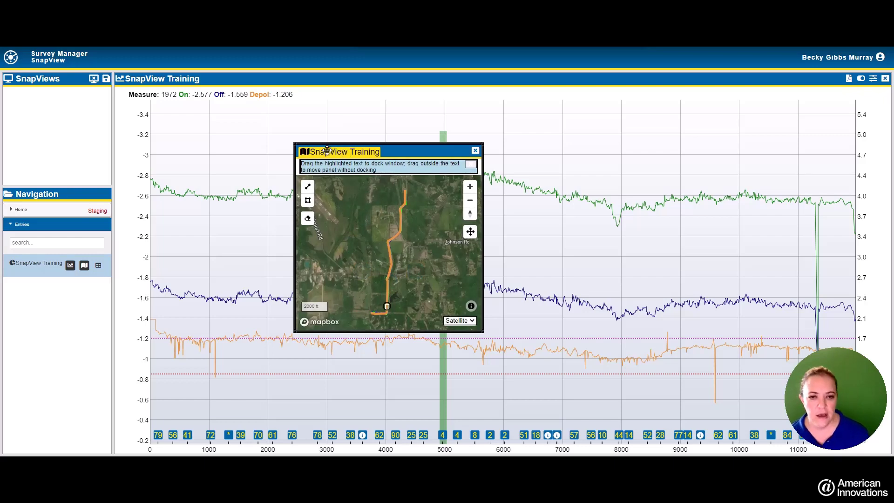
drag(336, 153, 468, 123)
drag(644, 74, 562, 79)
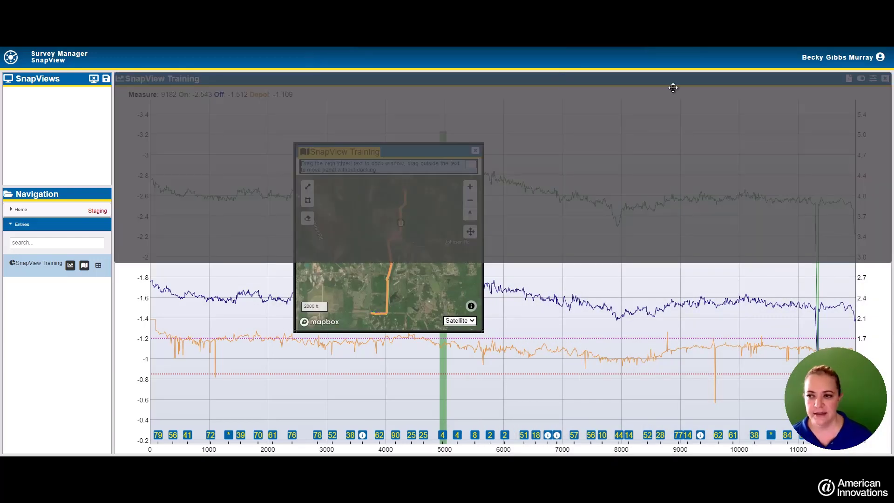
drag(670, 120, 787, 77)
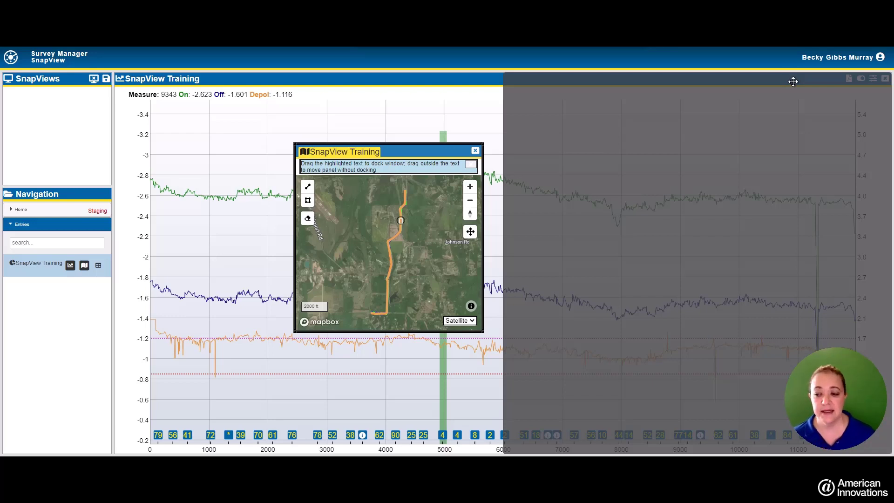
drag(793, 81, 793, 82)
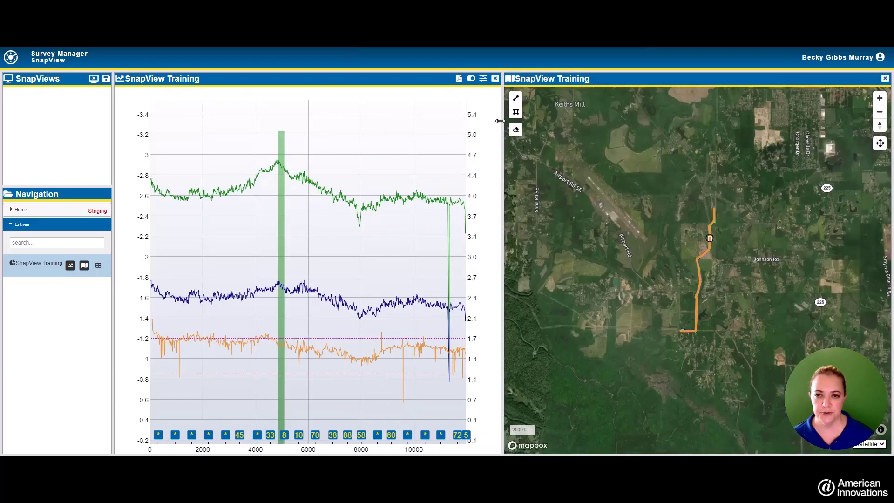
Open the overlay's data table, dock it beneath the graph and map, and make the table panel taller
click(98, 266)
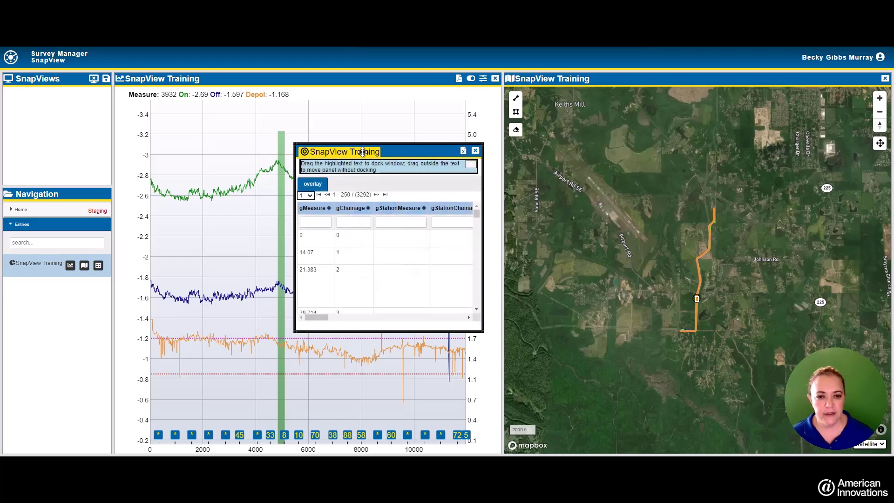
drag(363, 152, 520, 442)
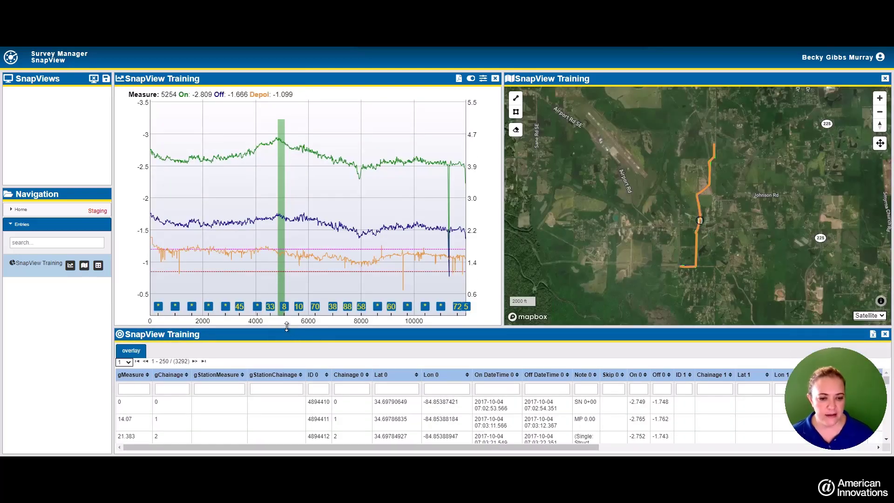
drag(286, 327, 286, 298)
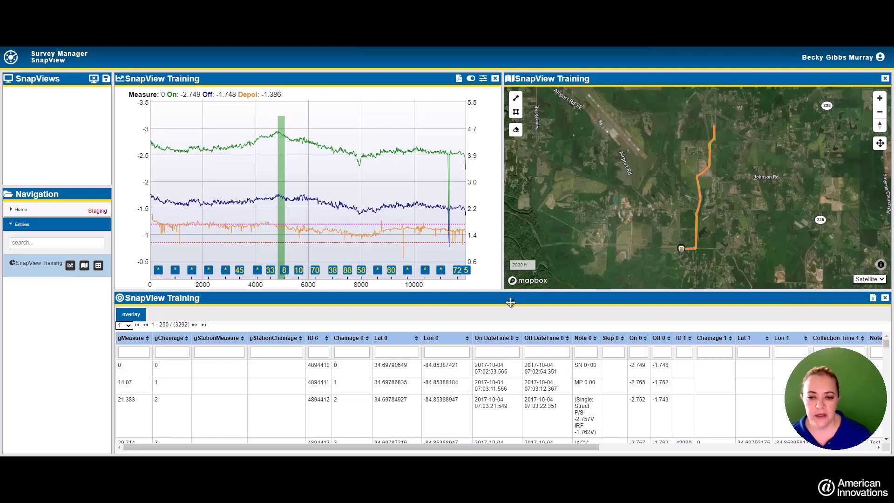
Rearrange the panels with the table left of the map and the graph across the full width below, enlarging the graph and widening the table
drag(139, 298, 146, 290)
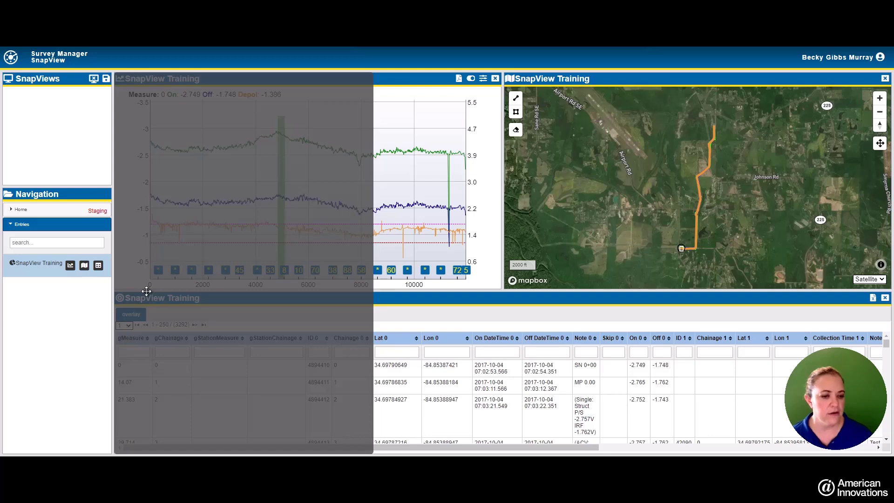
drag(145, 290, 145, 290)
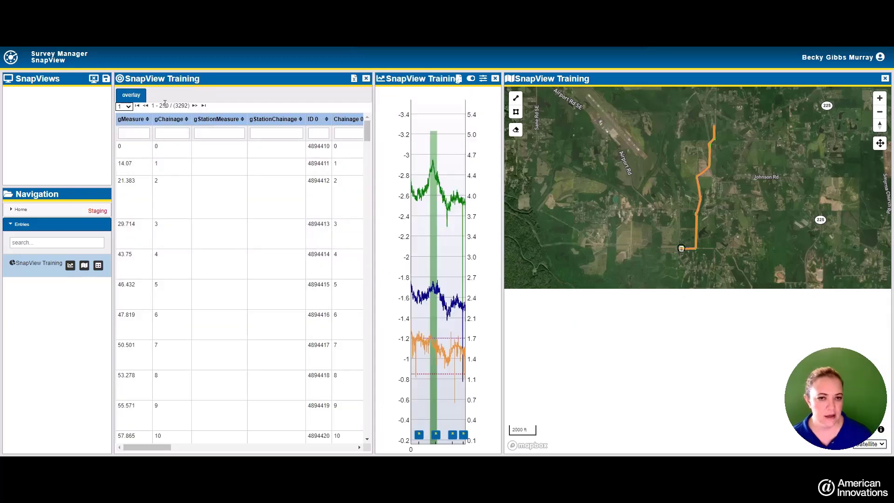
drag(419, 79, 462, 433)
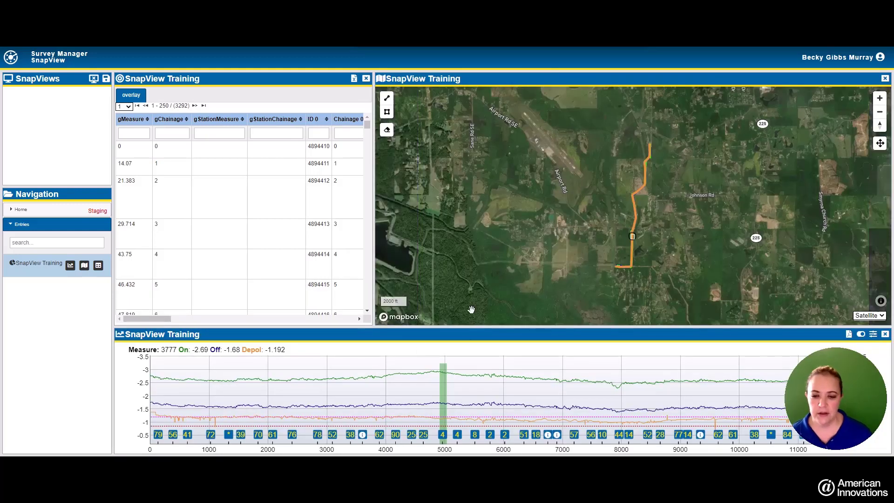
drag(448, 326, 448, 311)
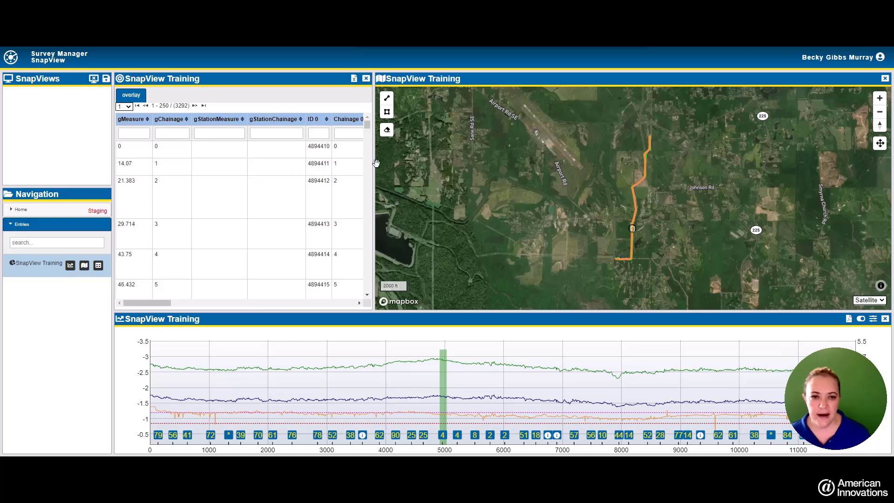
drag(374, 115, 446, 115)
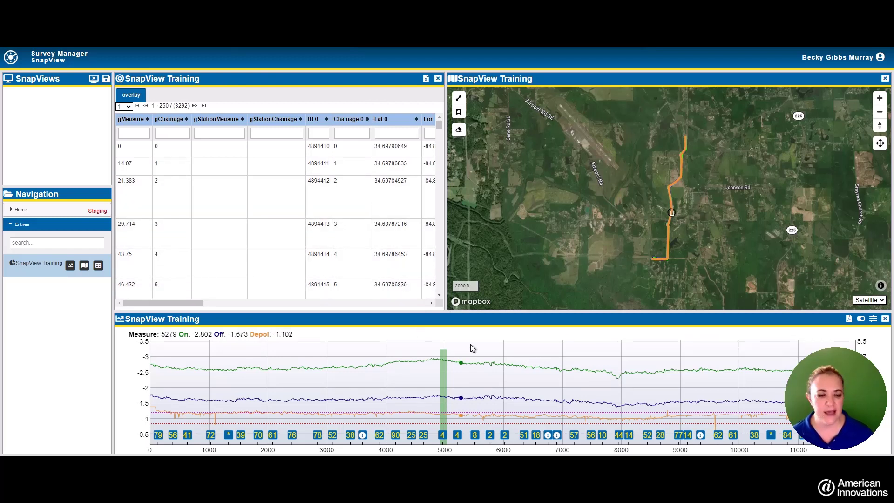
Save the arranged panel layout as a SnapView named "SnapView Training"
click(106, 79)
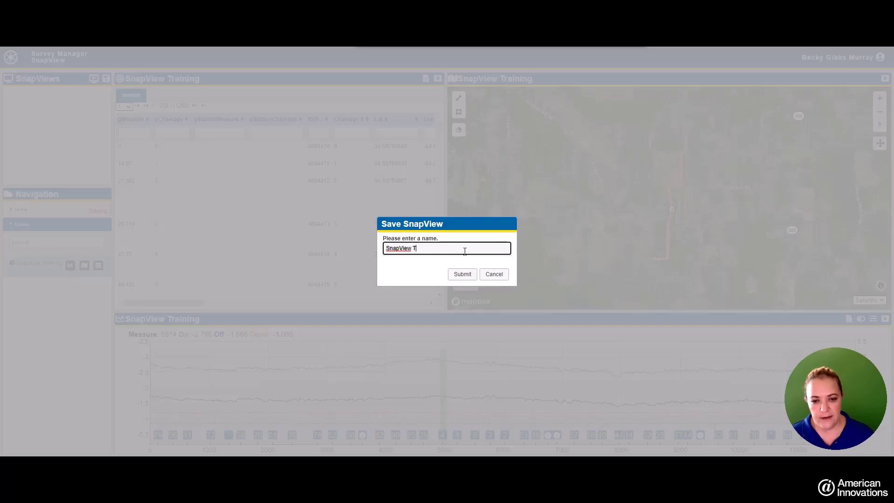
key(Return)
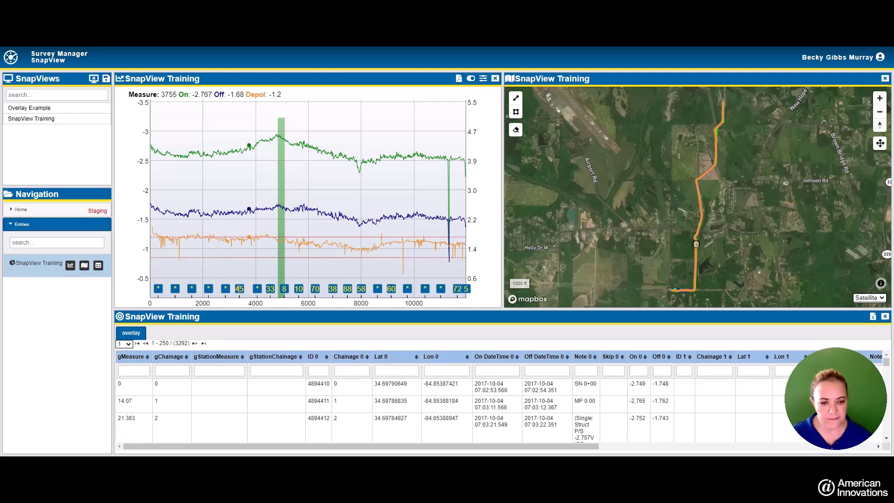
Read through the survey comments grouped under the 45 marker on the overlay graph and close the list
click(239, 289)
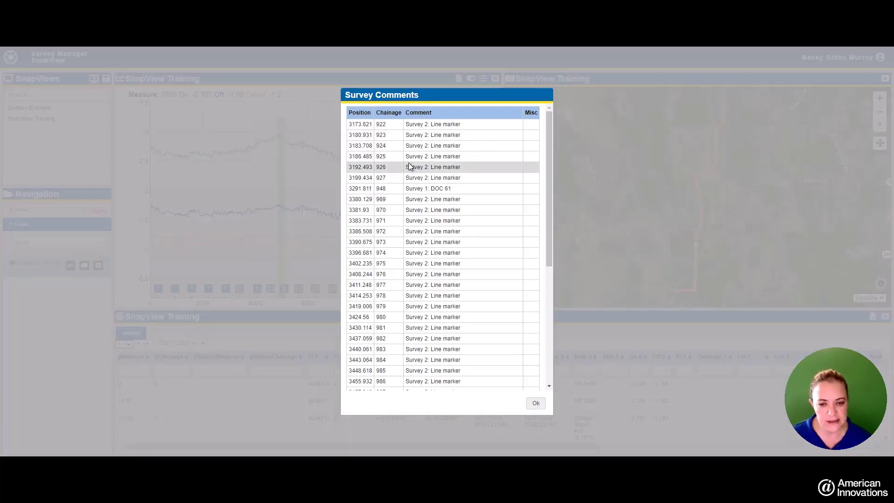
scroll(409, 167, down, 5)
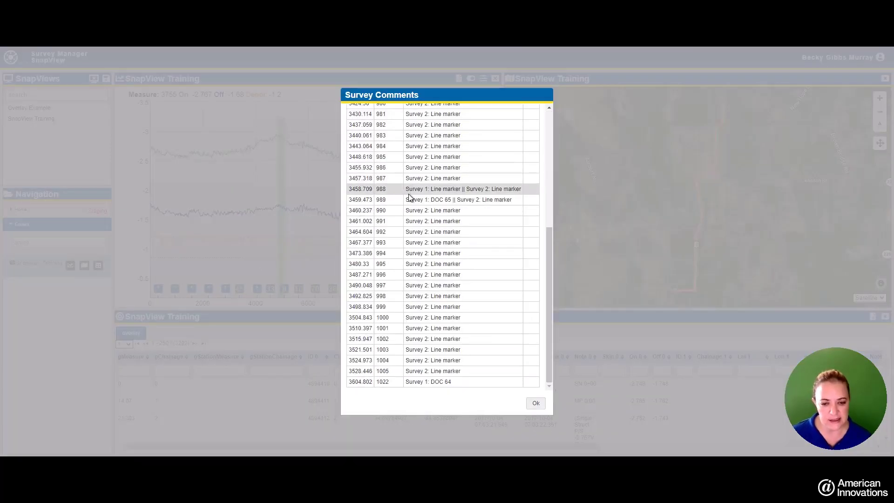
click(536, 404)
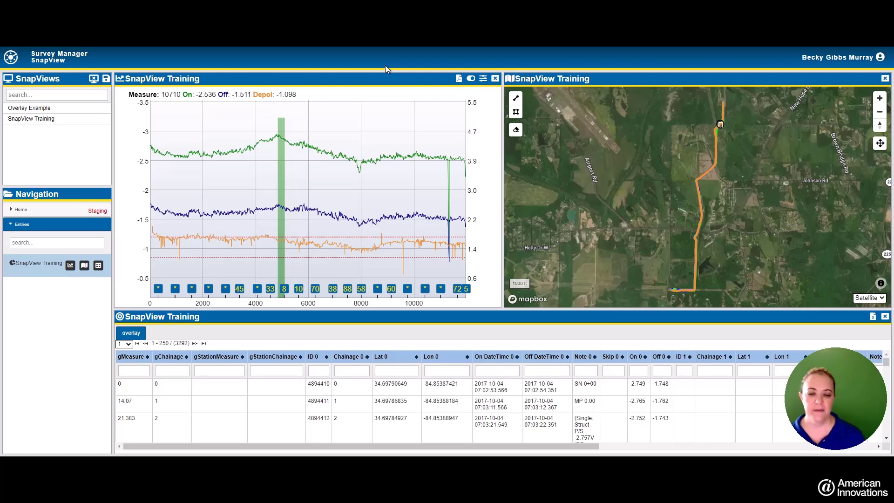
Open the overlay graph's report tool, review its general and cover page options, and close it without submitting
click(458, 79)
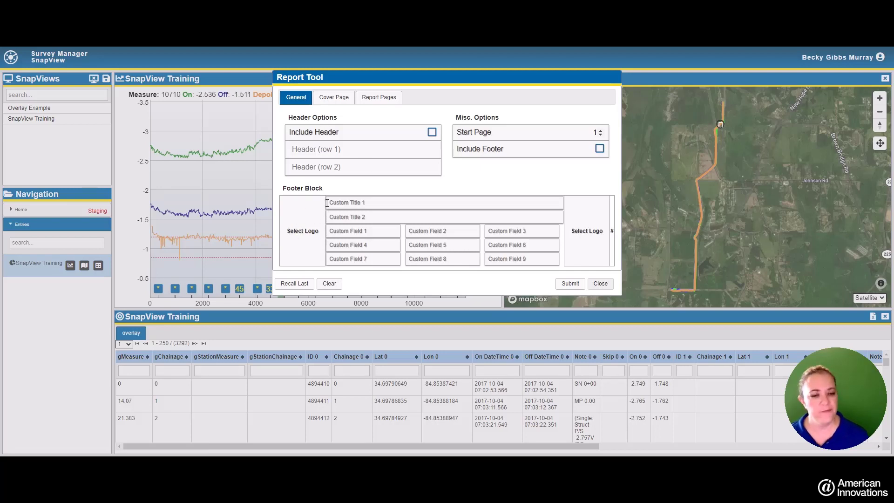
click(332, 99)
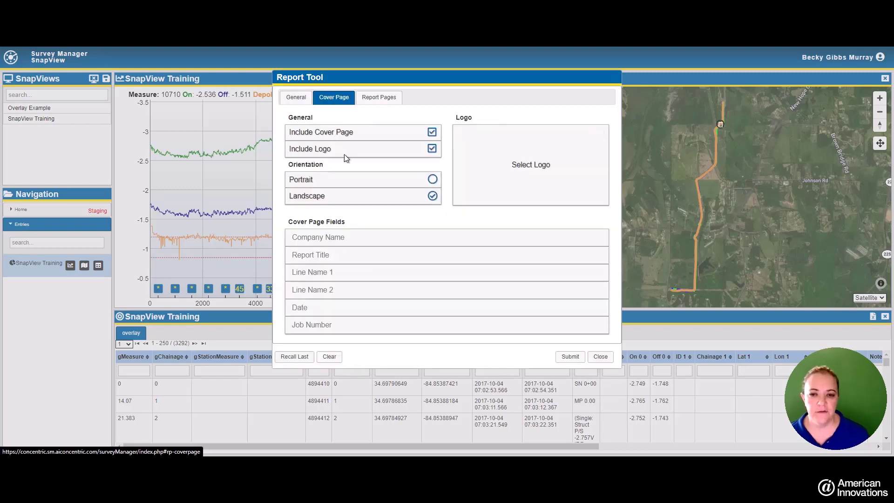
click(600, 357)
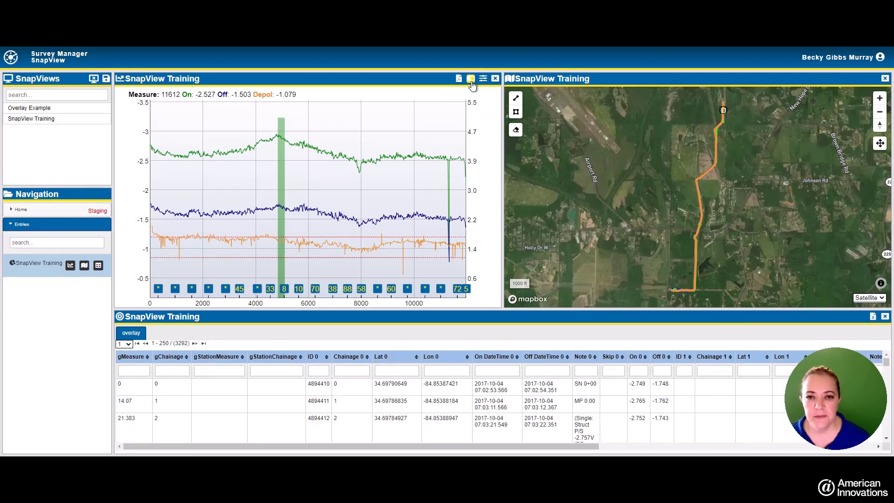
Open the overlay graph's chart options and review the x-axis basis and the line names, weights and colors
click(470, 80)
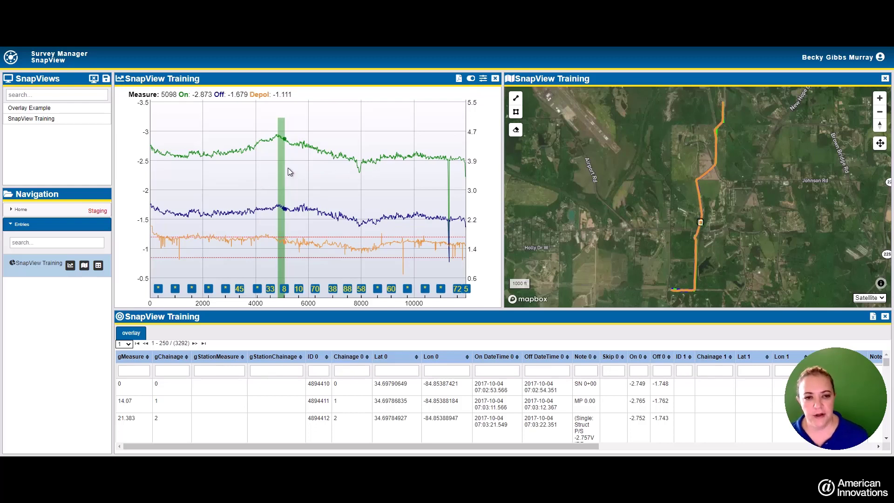
click(483, 80)
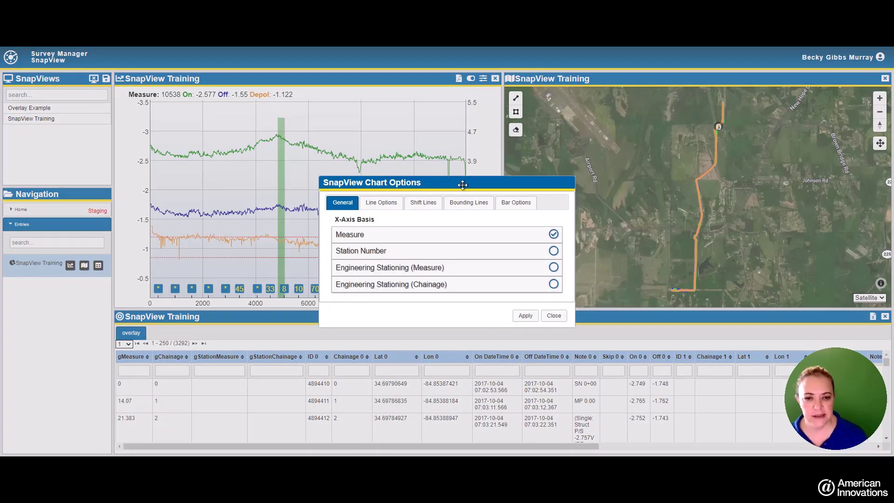
drag(466, 182, 477, 117)
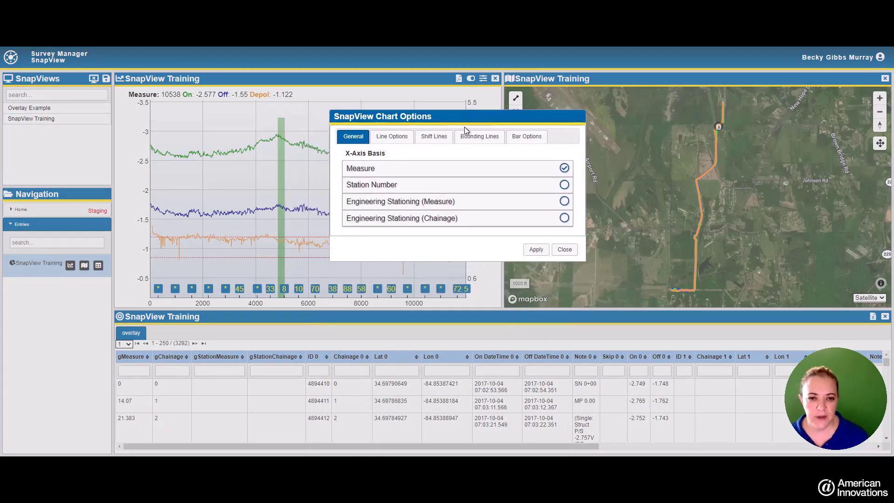
click(392, 138)
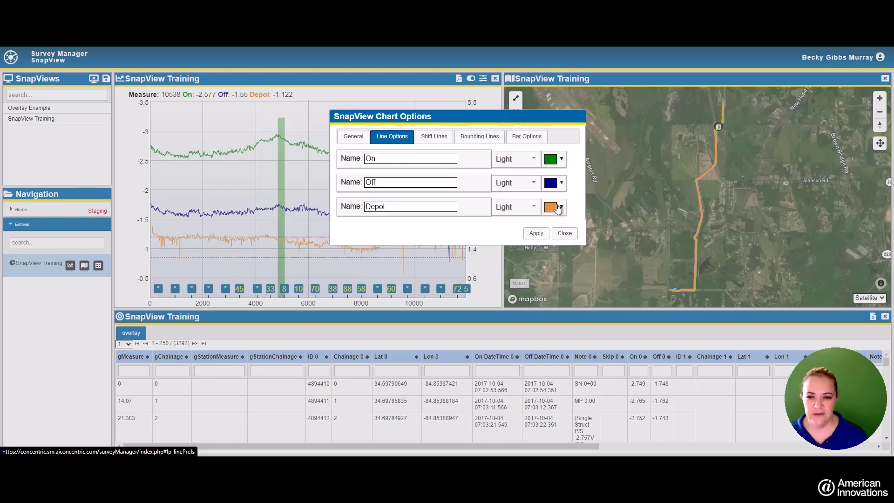
Set the Depol Shift line's value to 0.1, look over the bounding line and bar options, and apply the chart options
click(434, 137)
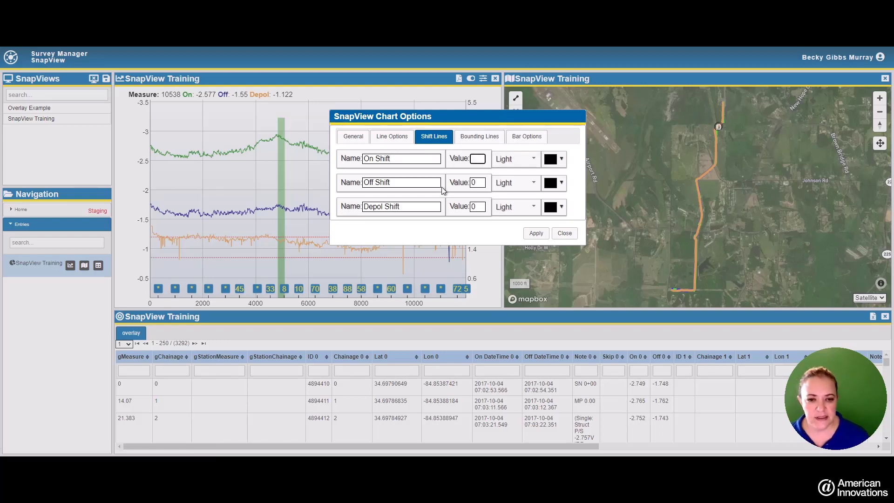
click(477, 206)
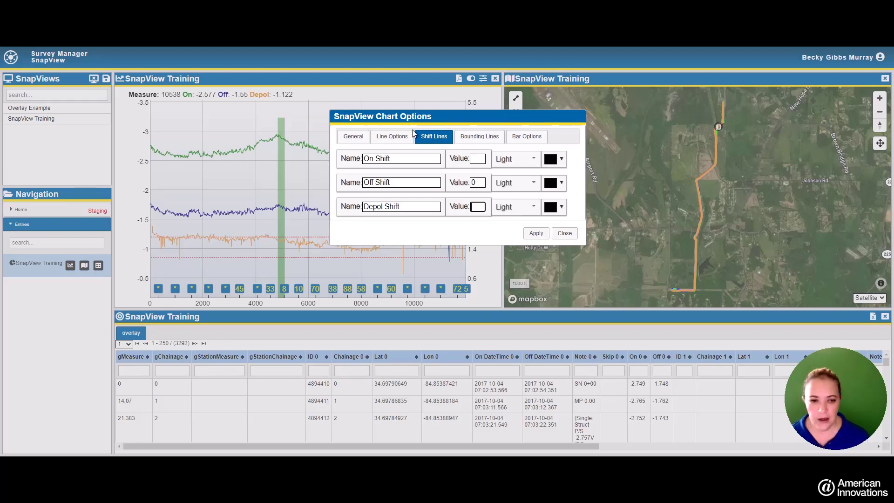
text(0.1)
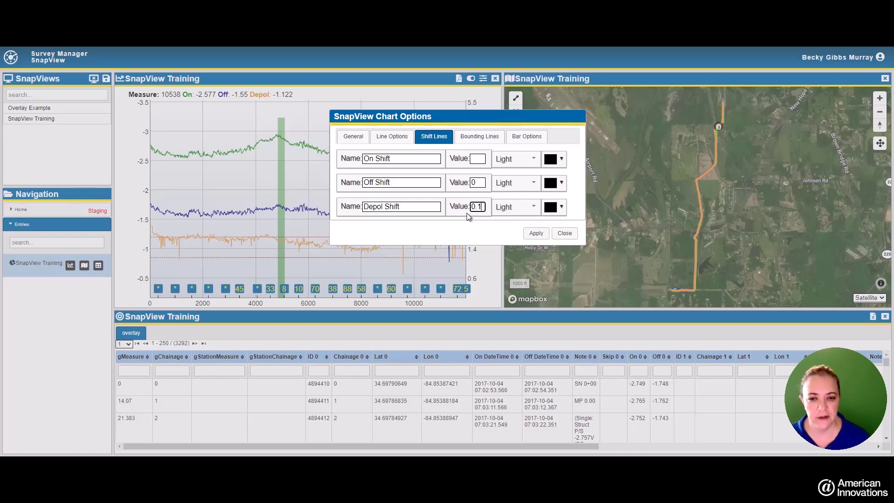
click(493, 138)
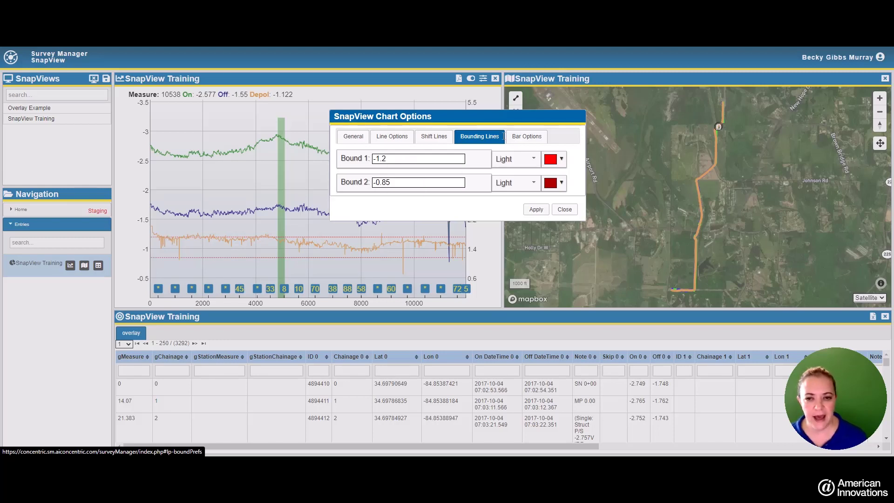
click(528, 136)
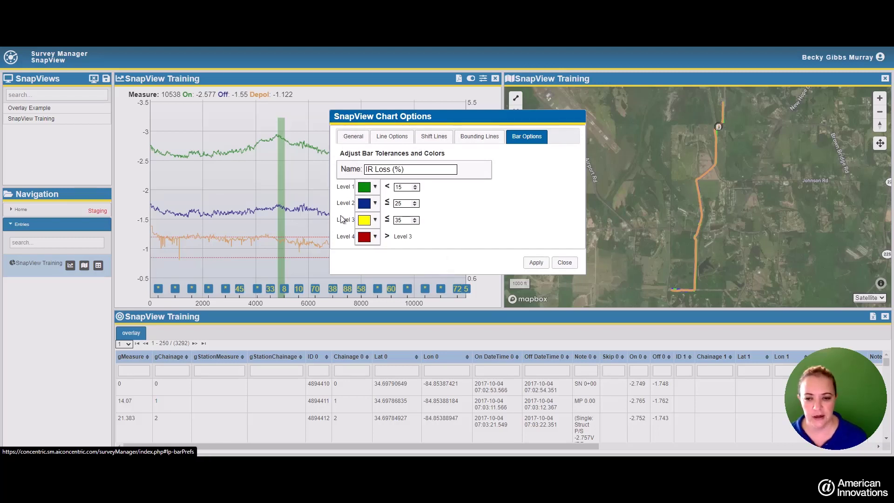
click(535, 263)
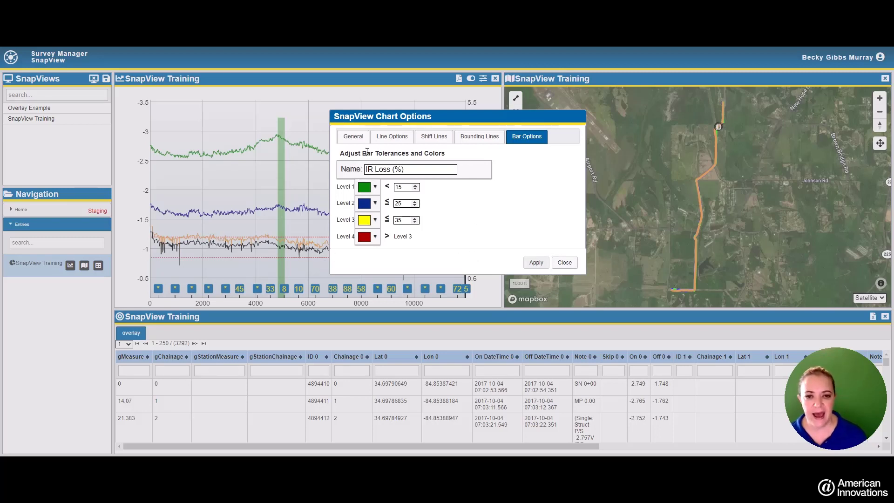
Set the Depol Shift line's value to -0.1, apply it to the graph and close the chart options
click(434, 136)
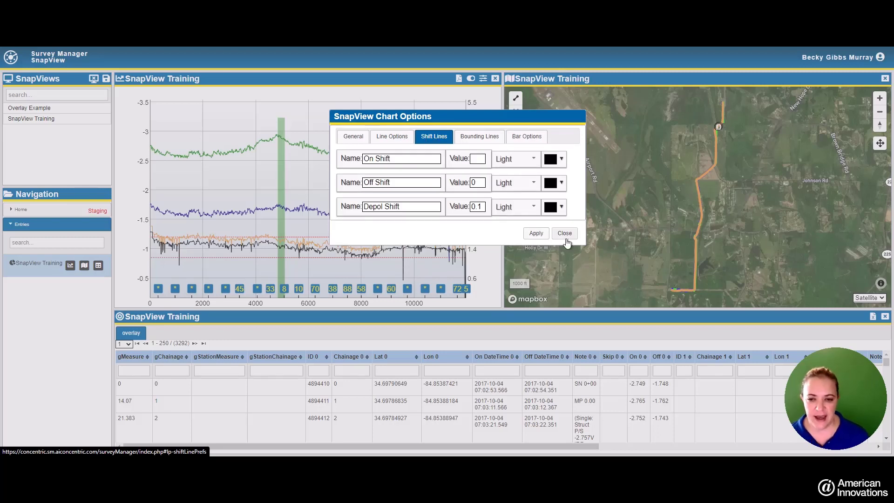
click(473, 206)
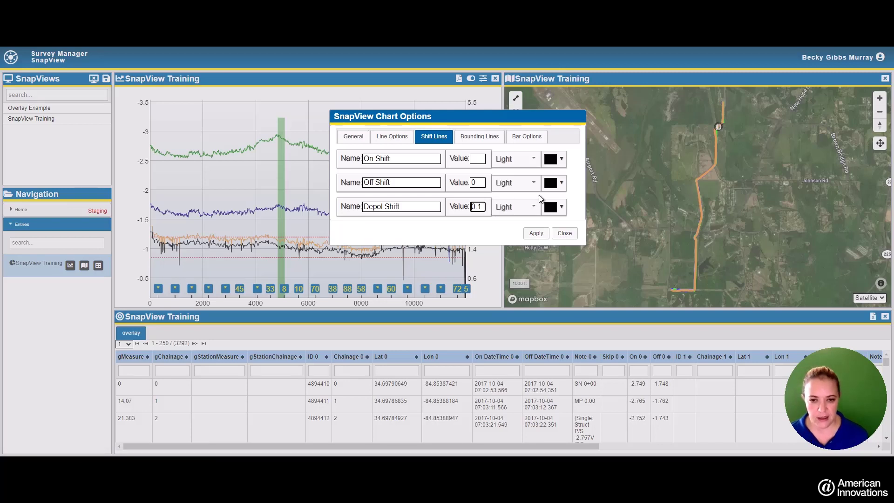
click(535, 233)
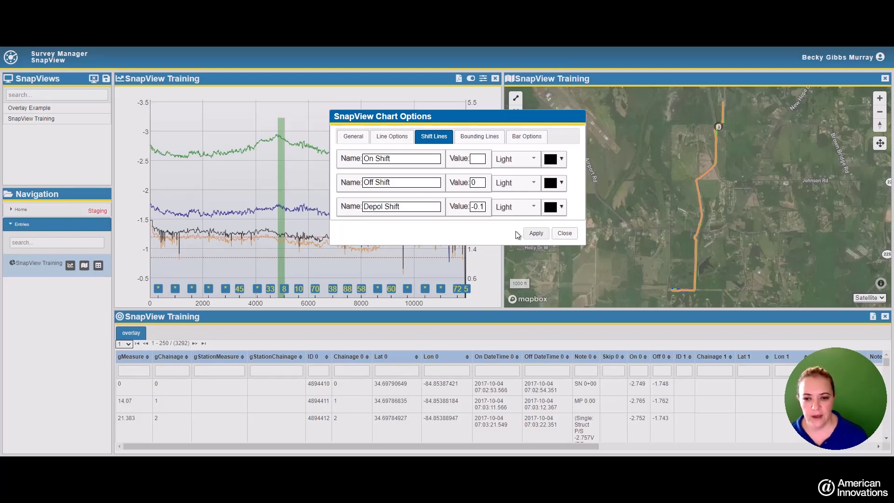
click(564, 232)
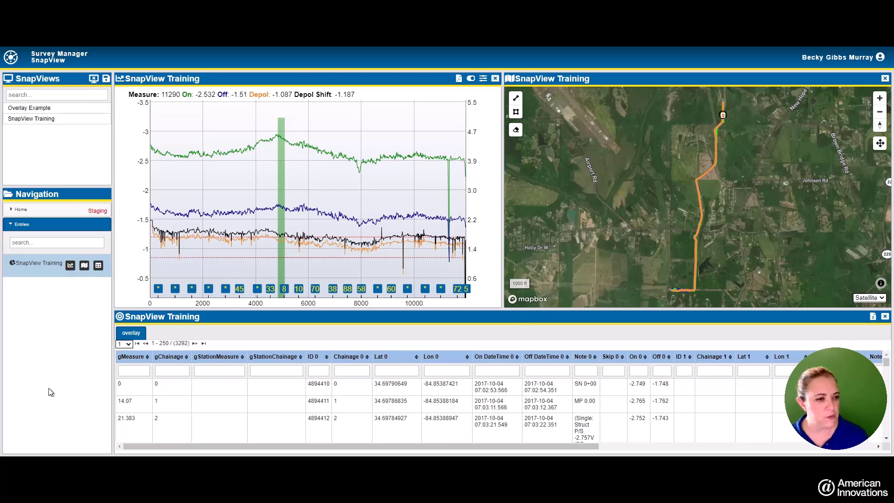
View the SnapView Training entry's information, checking the sources of the base survey, Survey 2 and Survey 3, and close it
right_click(40, 259)
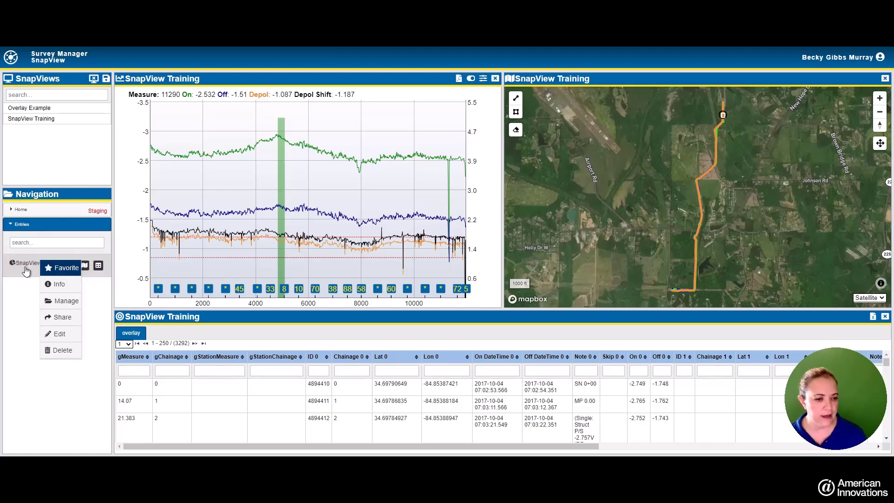
click(60, 283)
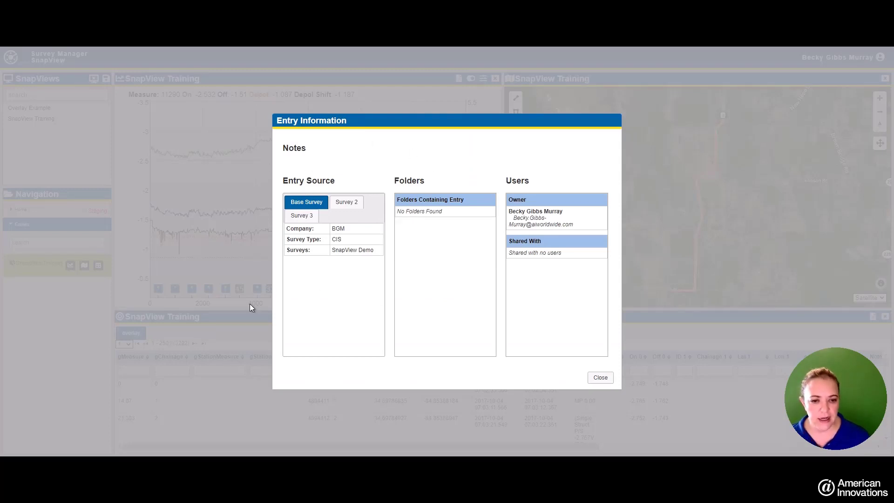
click(344, 203)
click(304, 202)
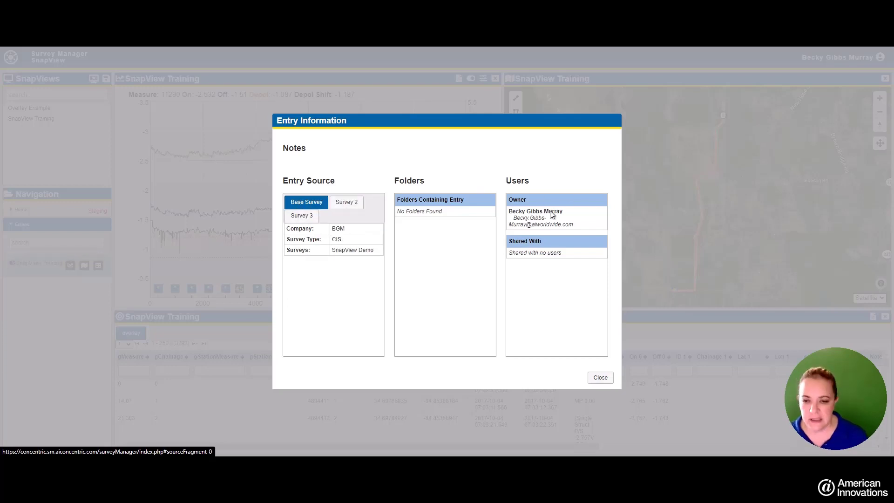
click(344, 203)
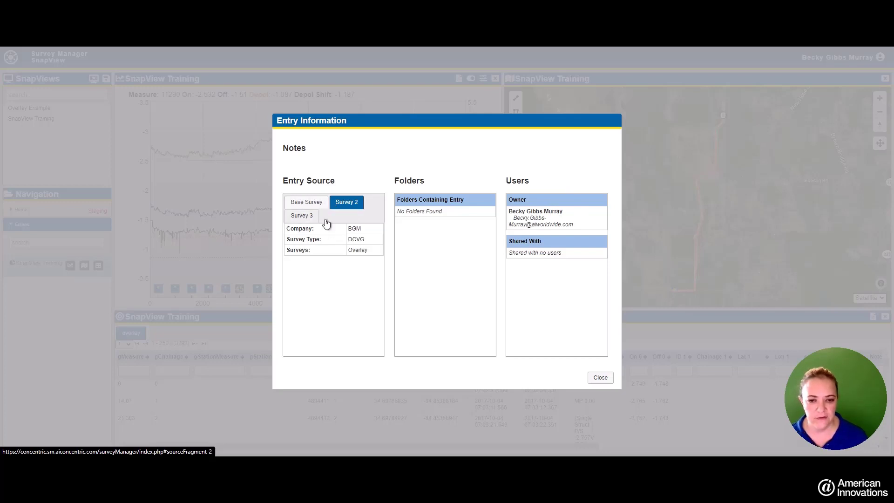
click(303, 215)
click(600, 378)
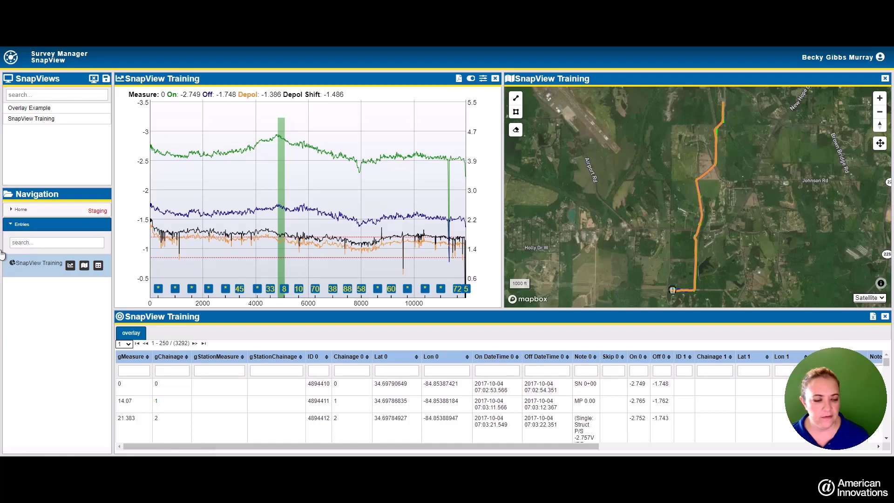
Add the SnapView Training entry to the Training folder
click(25, 265)
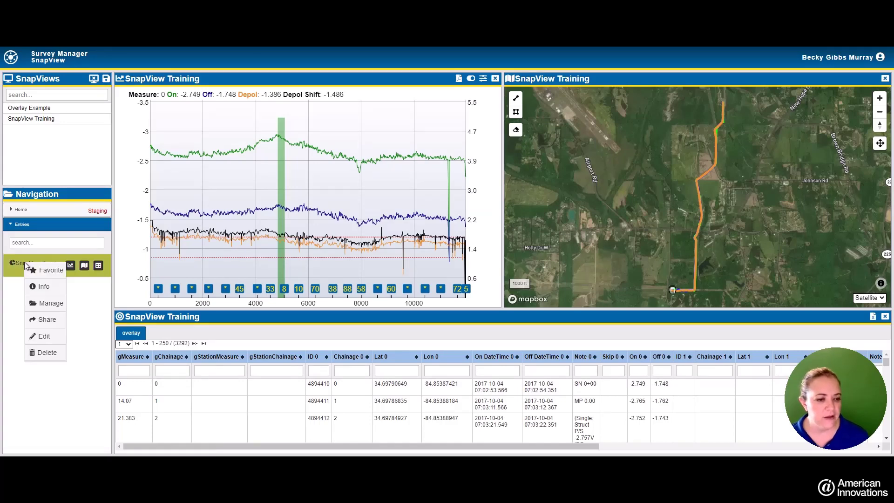
click(47, 303)
click(361, 171)
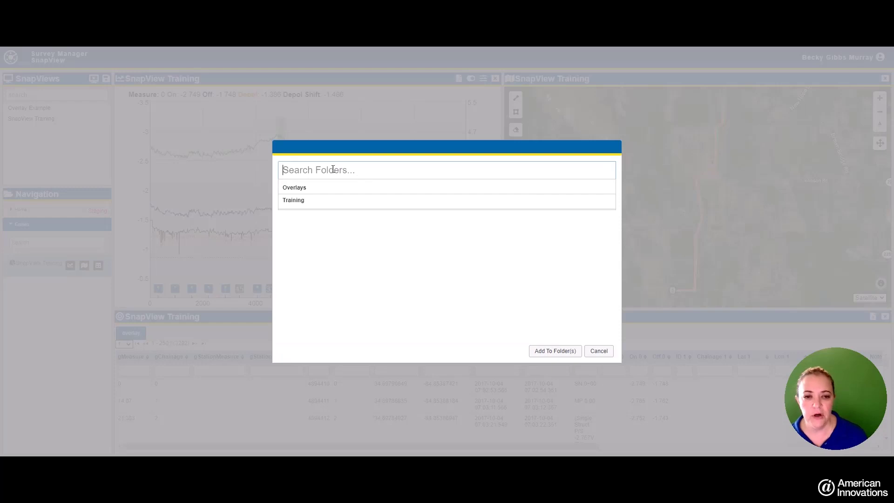
click(304, 201)
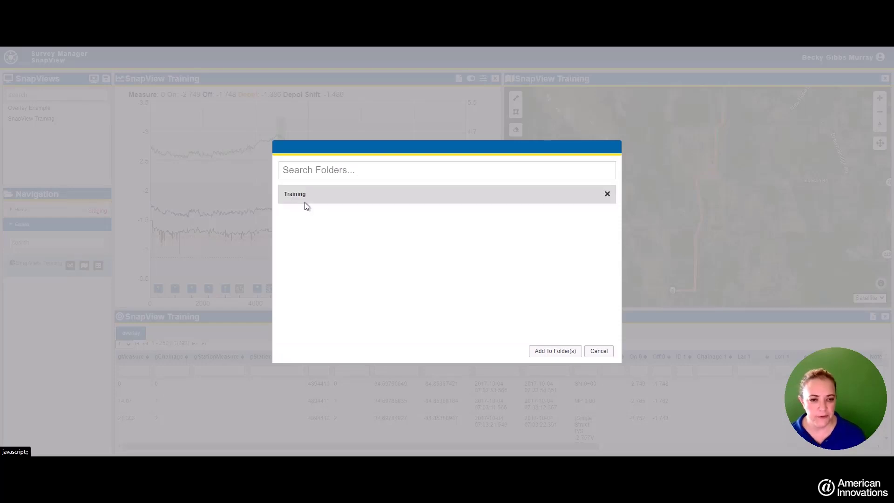
click(557, 352)
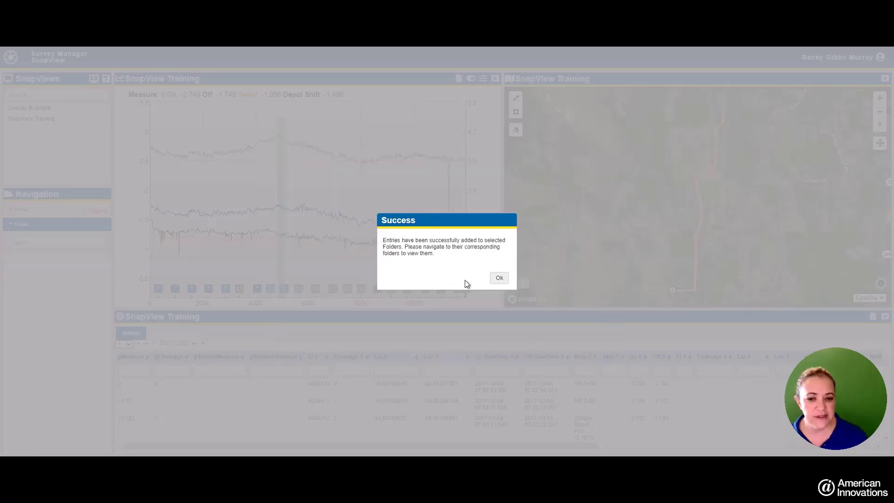
click(498, 278)
Open the Training folder from the home navigation to view its entries
click(28, 214)
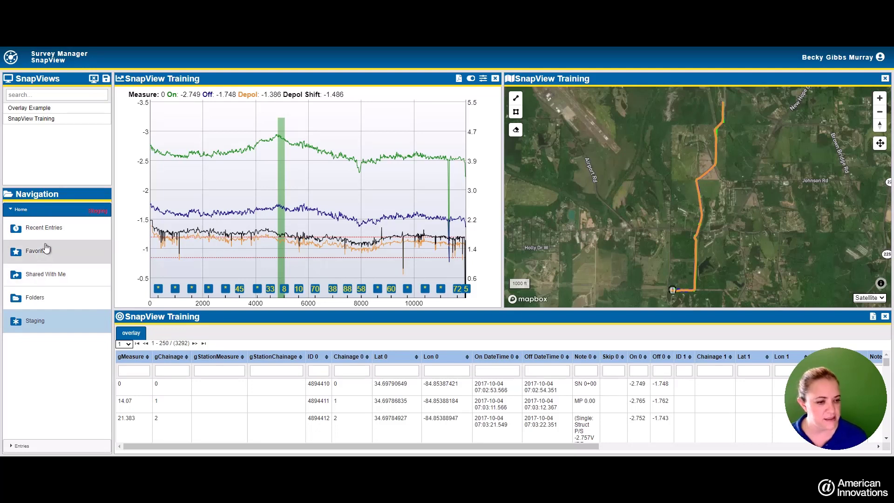
click(31, 297)
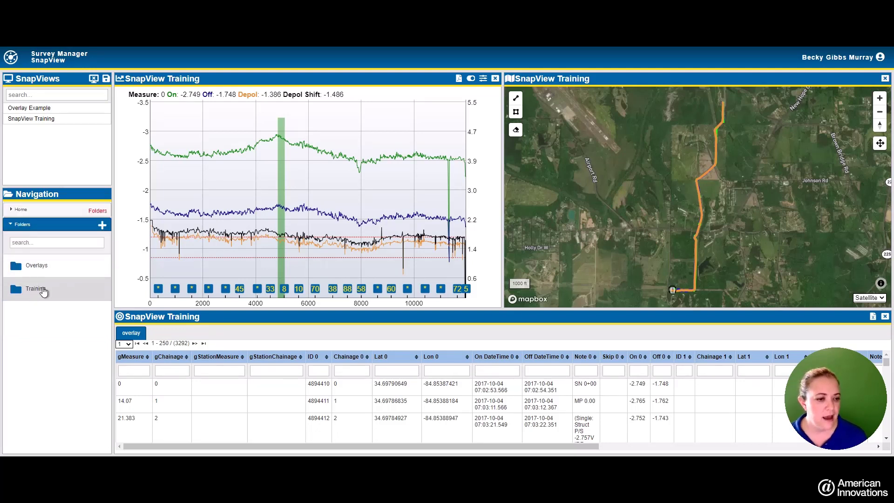
click(44, 290)
Open the sharing options for the SnapView Training entry, look through the available users, and cancel without sharing
click(40, 285)
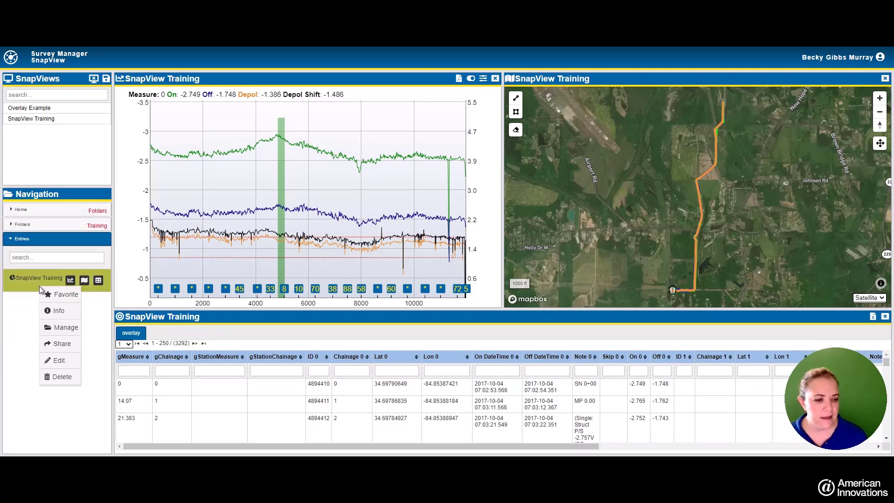
click(61, 344)
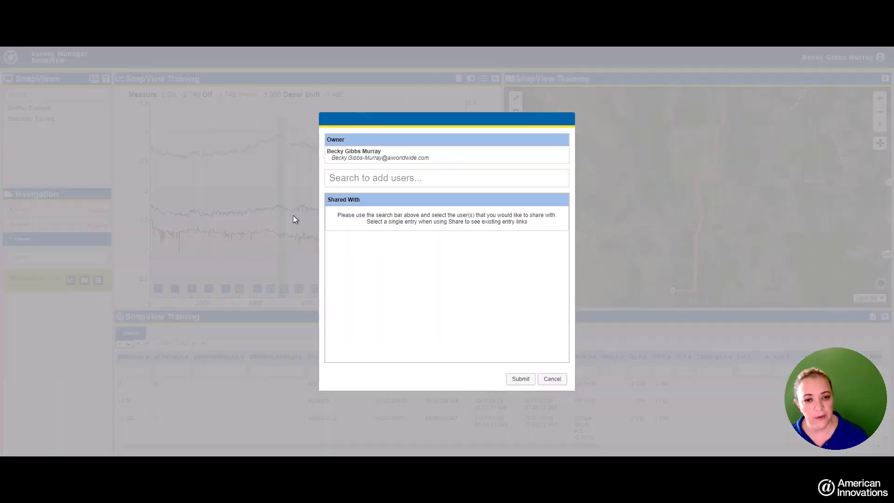
click(384, 175)
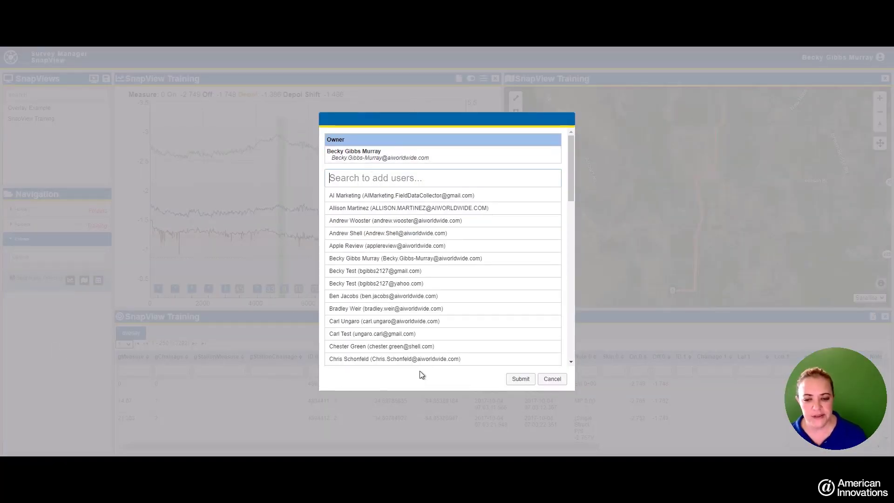
click(405, 381)
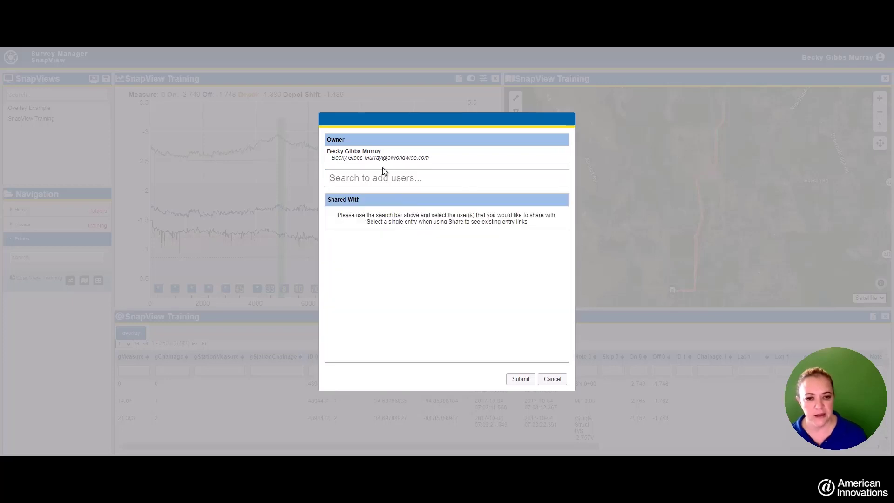
click(552, 378)
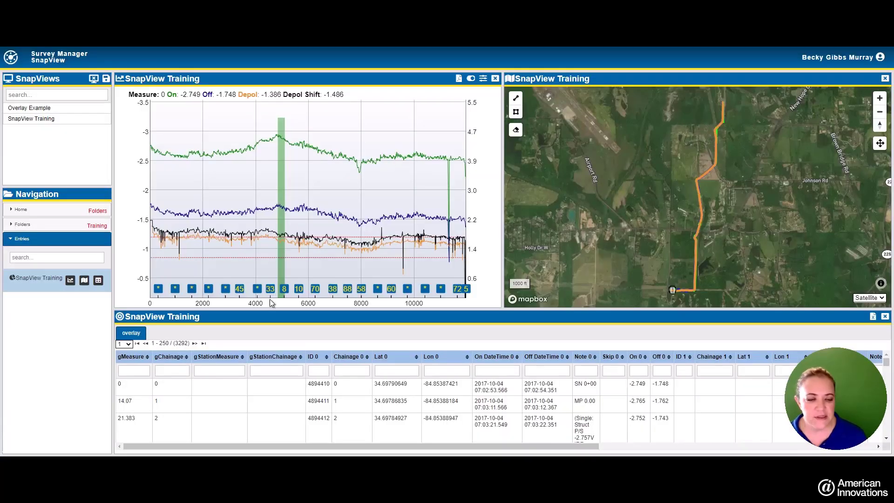
Browse from the folder list to the home navigation and reopen the Training folder's entries
click(15, 225)
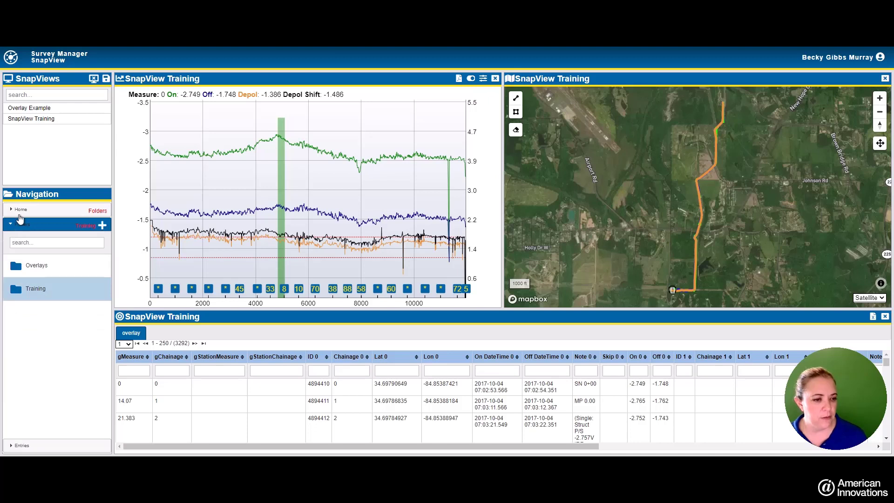
click(20, 210)
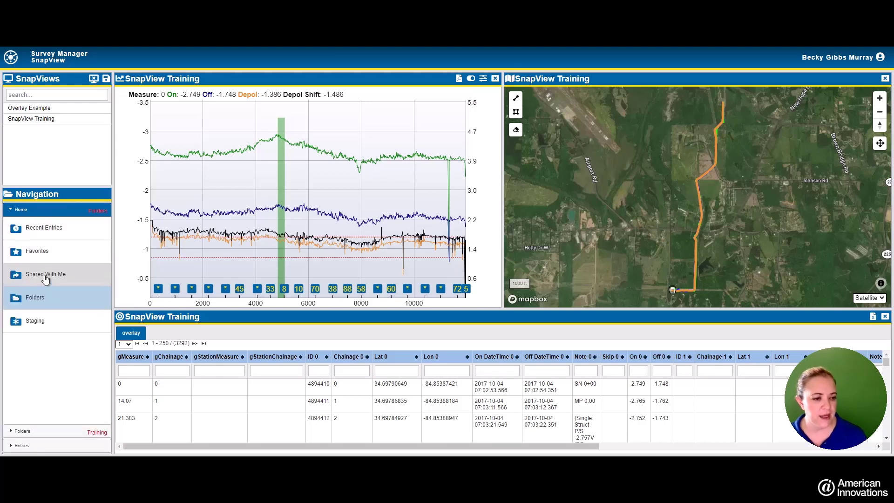
click(37, 301)
click(37, 302)
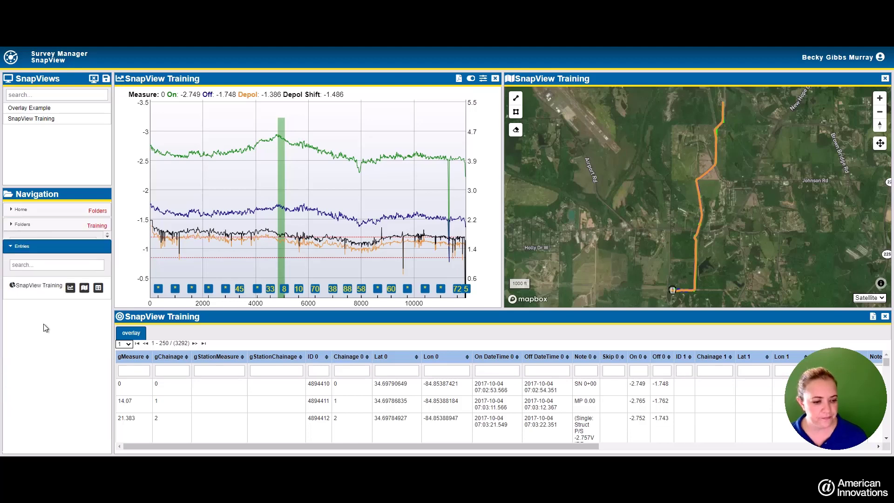
Open the name editor for the SnapView Training entry and cancel without renaming it
right_click(26, 282)
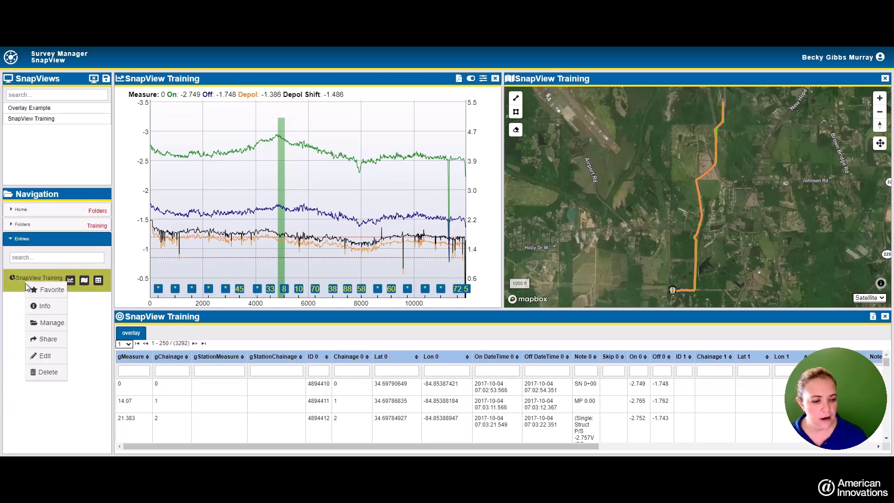
click(45, 355)
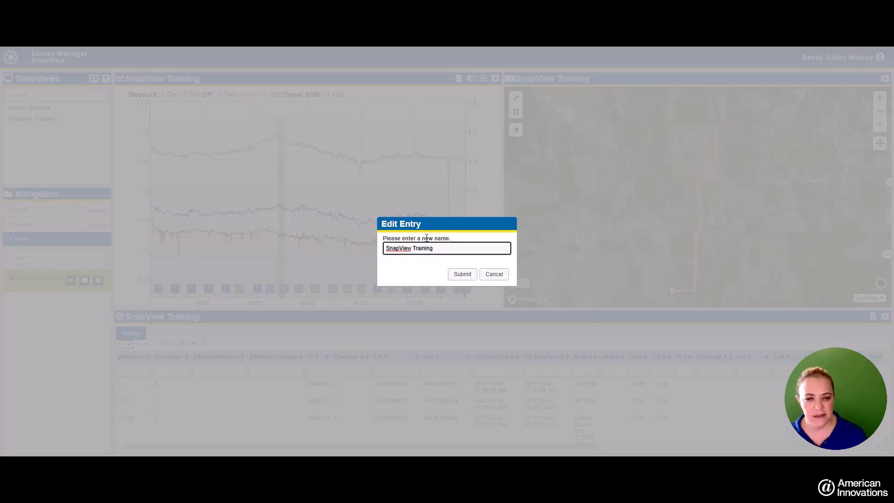
click(492, 276)
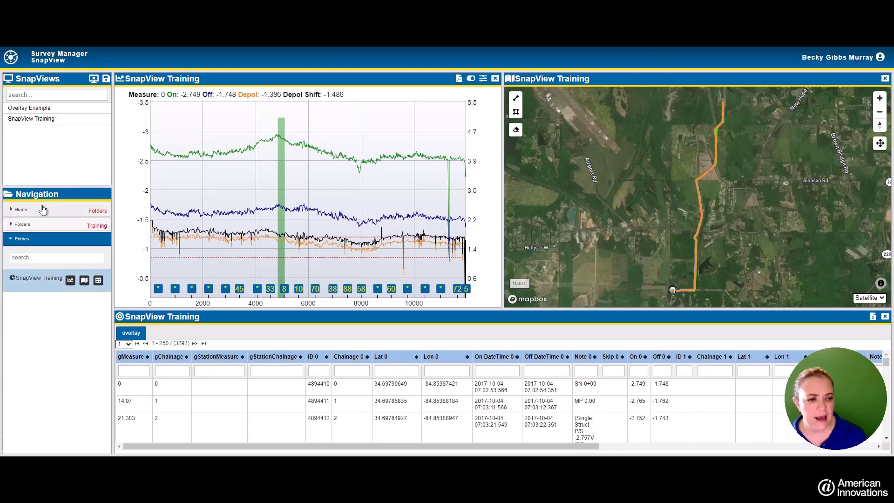
View the actions available for the SnapView Training entry, including Delete, and dismiss them without choosing one
right_click(29, 278)
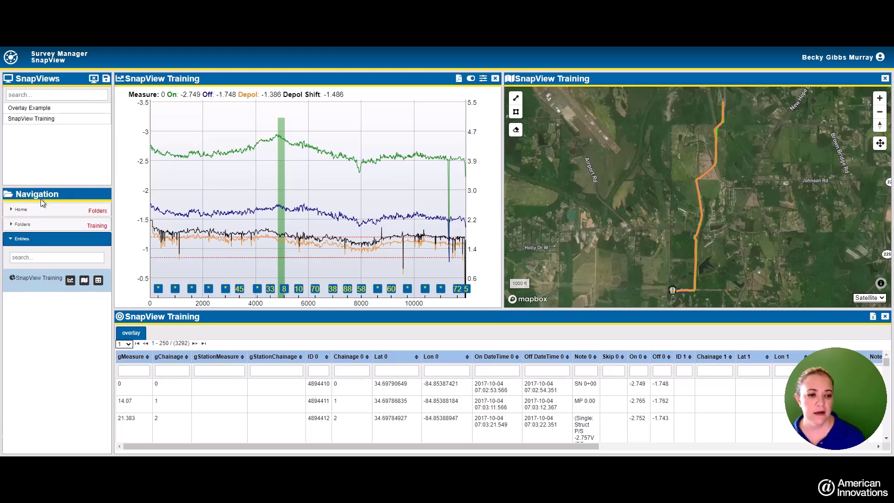
right_click(37, 283)
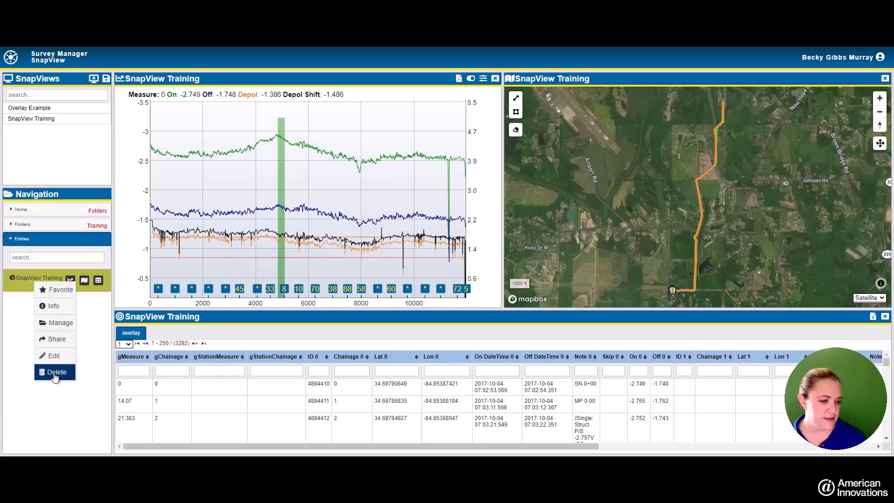
click(6, 319)
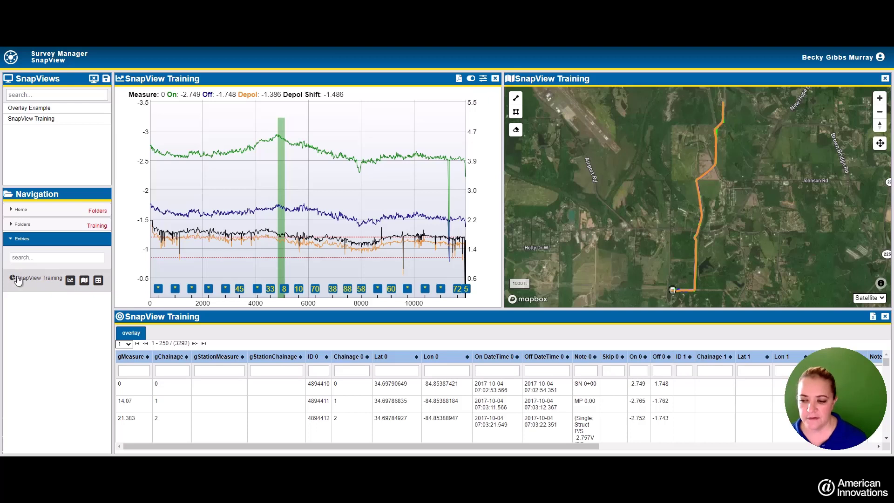